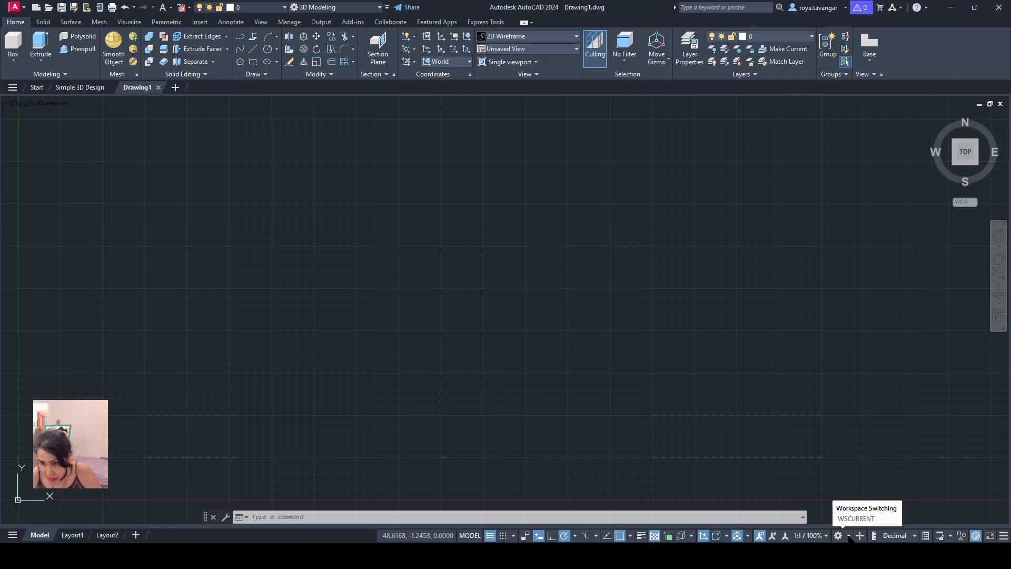
- Review the available workspaces and the customization entries of the Quick Access Toolbar
left_click(848, 537)
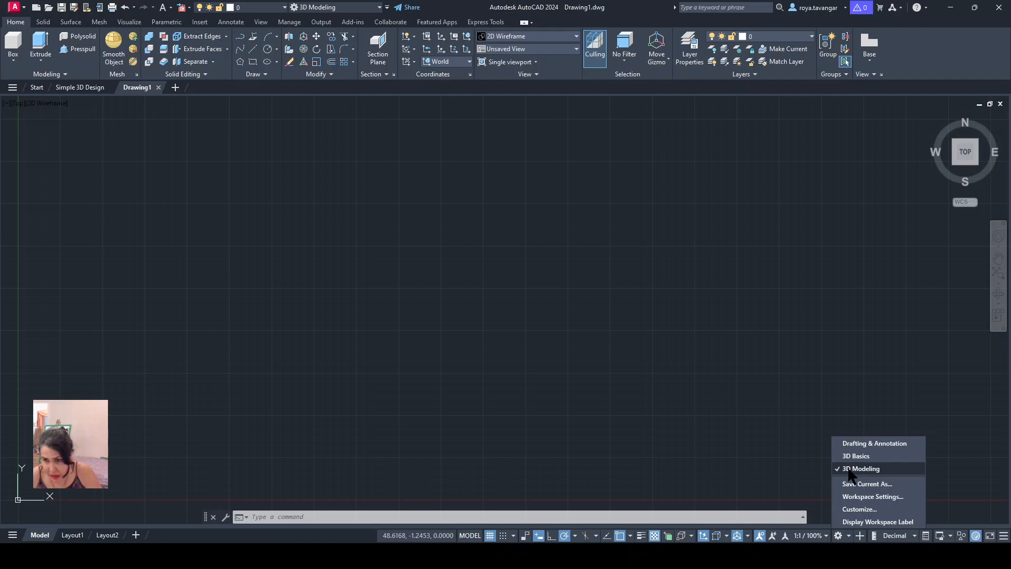
left_click(374, 289)
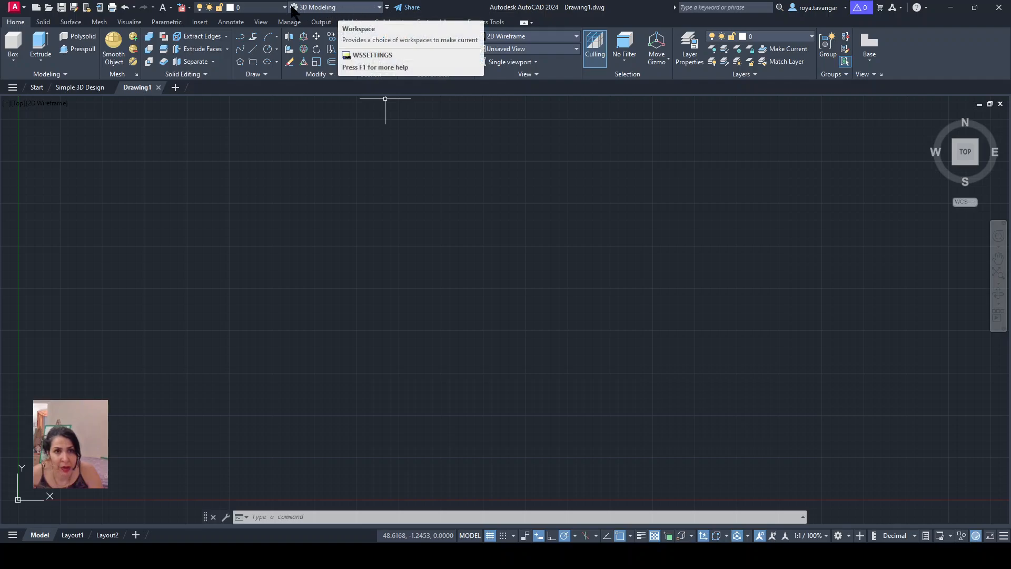
left_click(387, 8)
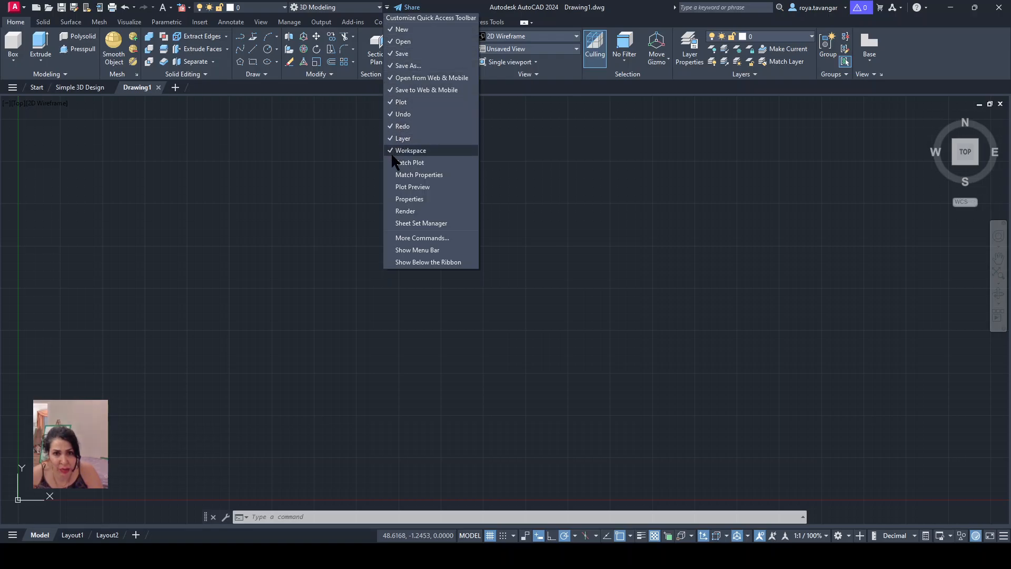
left_click(324, 161)
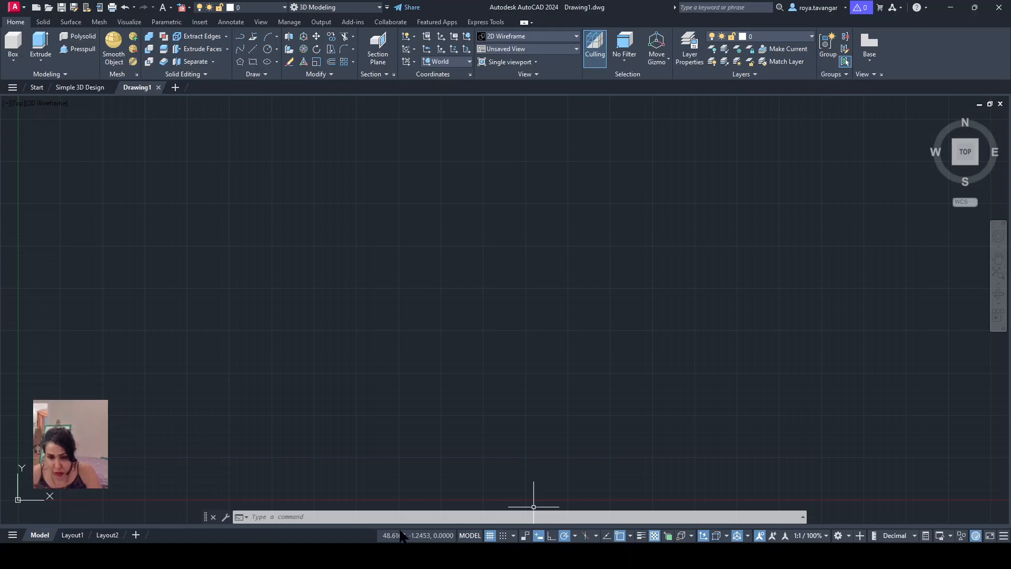
- Review the available profiles in the Options dialog and check the workspace list again
left_click(14, 8)
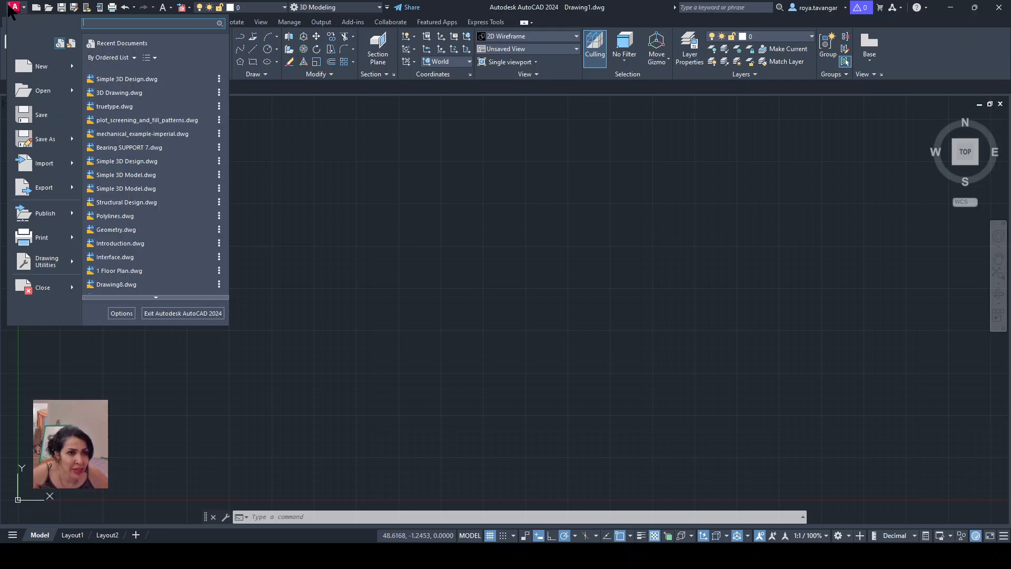
left_click(113, 310)
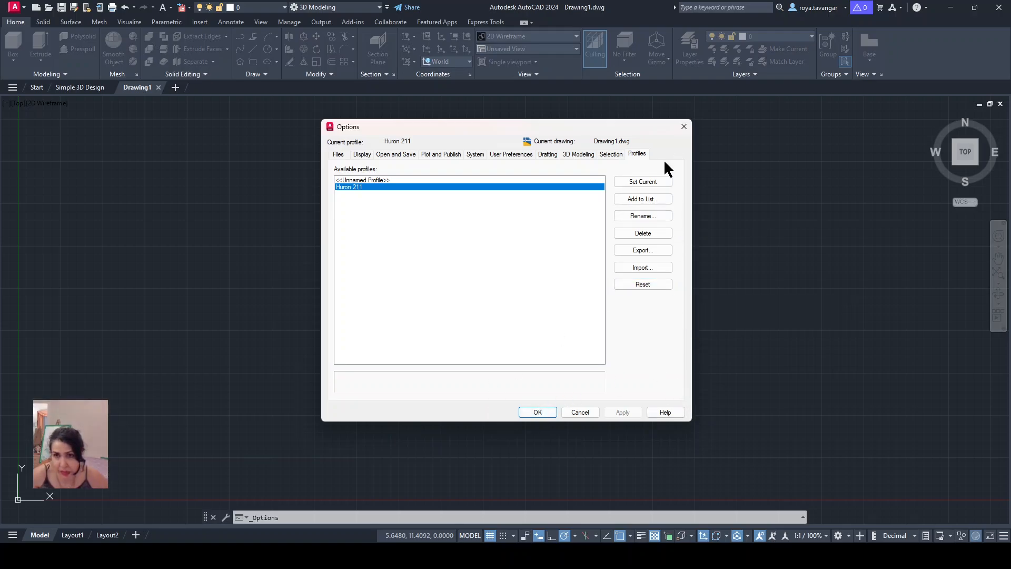
left_click(683, 126)
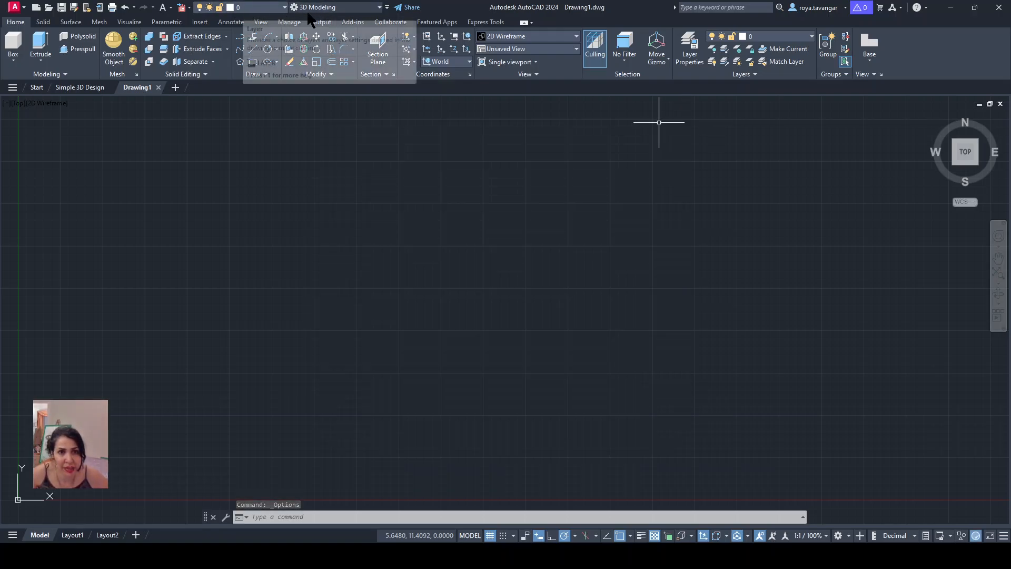
left_click(379, 7)
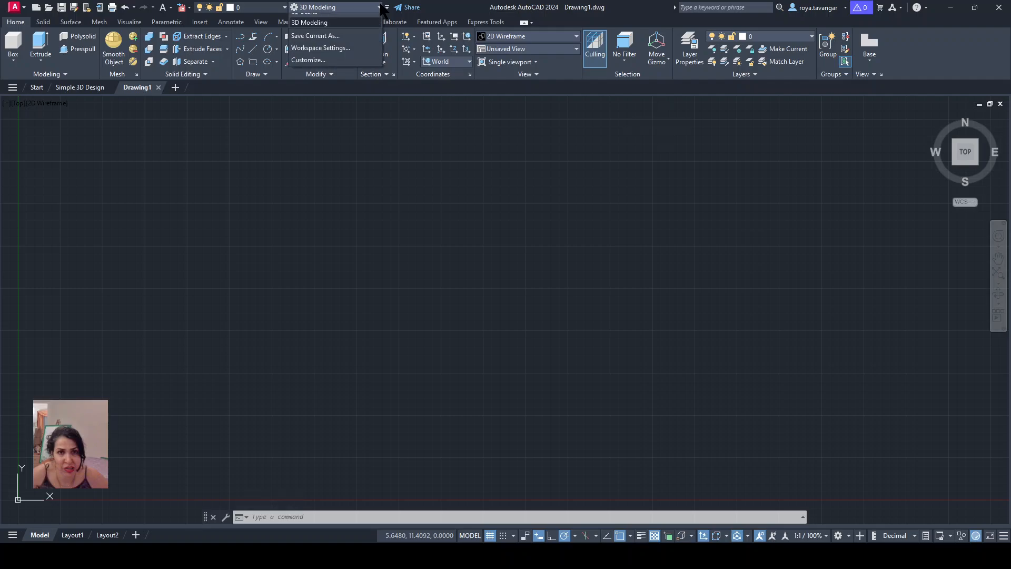
left_click(380, 8)
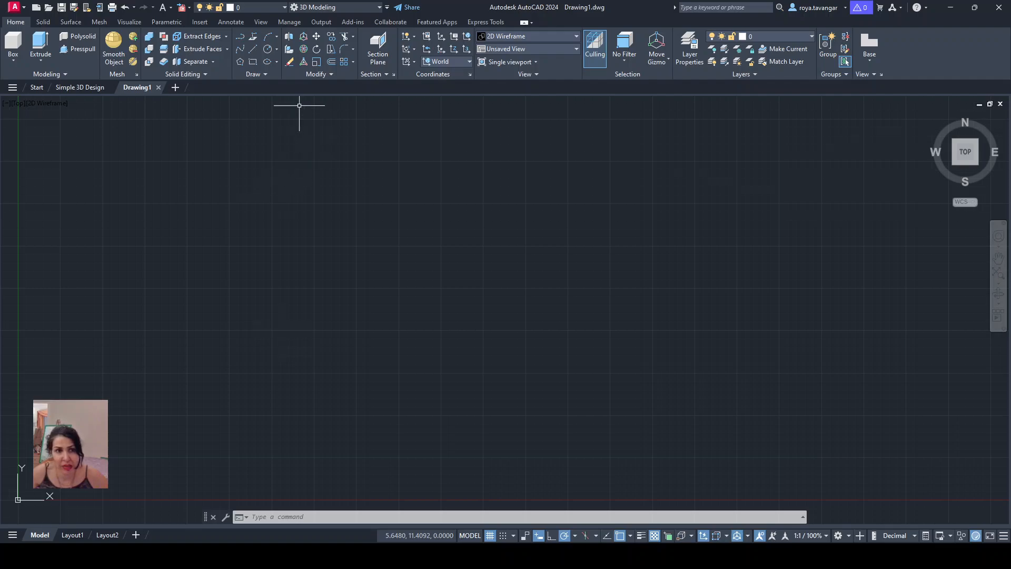
left_click(253, 62)
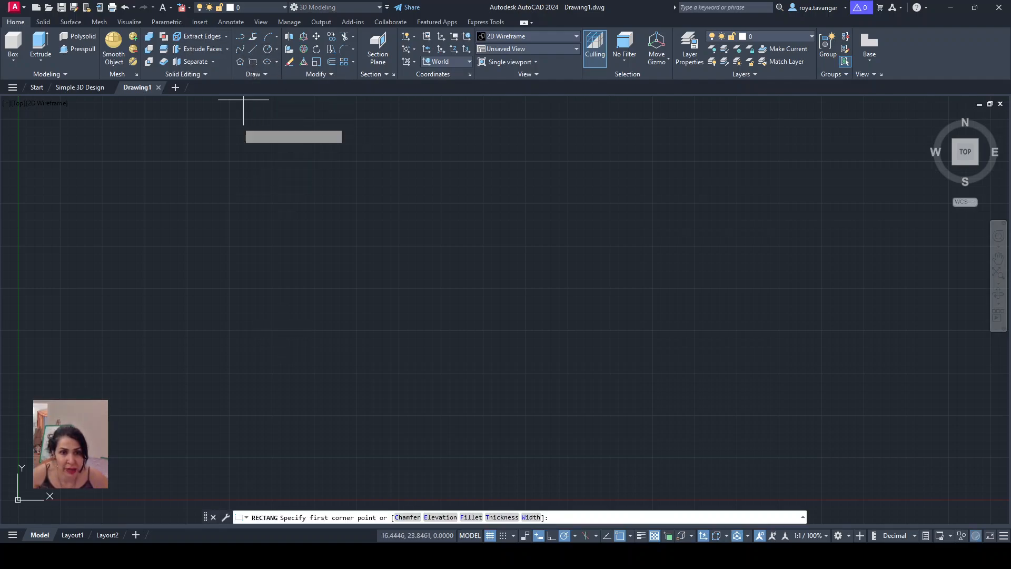
left_click(234, 301)
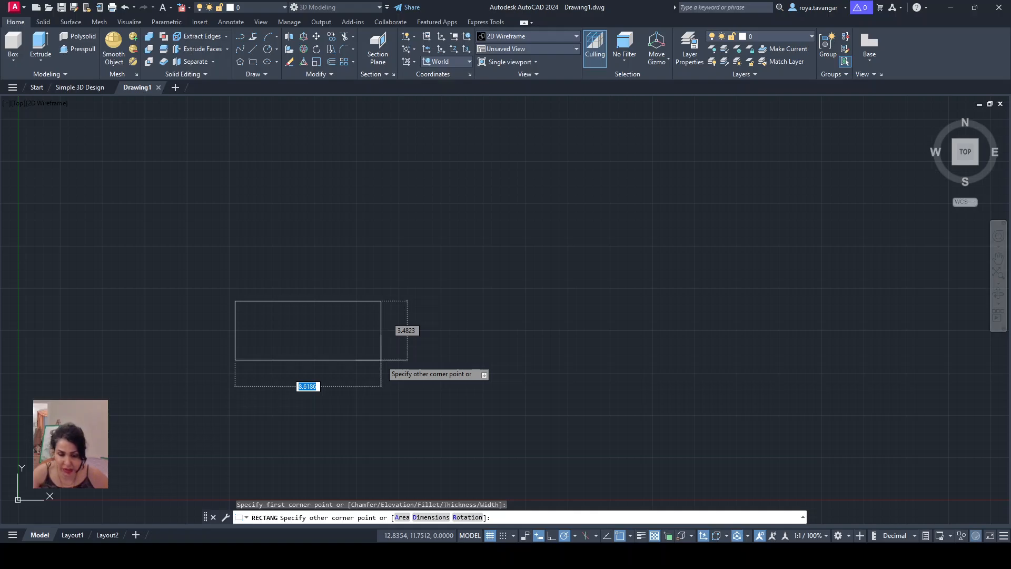
key("Escape")
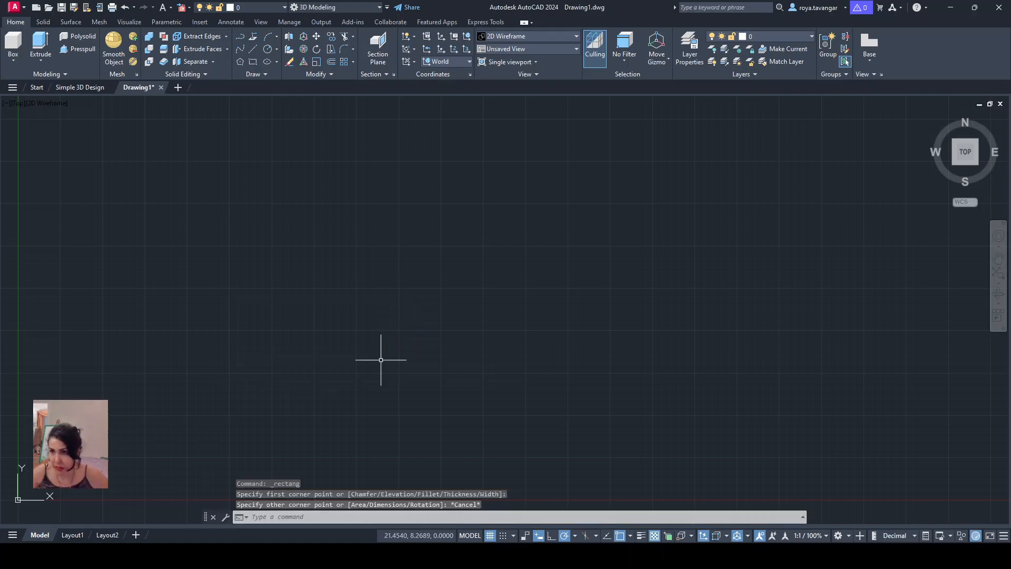
- Switch to the southeast isometric view and draw a 300 by 200 rectangle on the ground plane
left_click(977, 161)
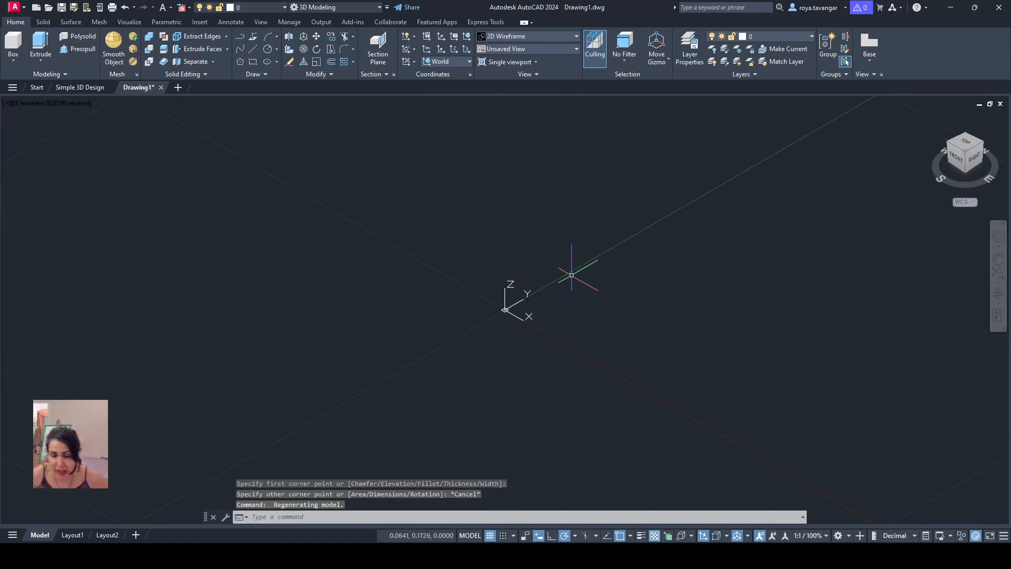
middle_click_drag(571, 275, 116, 421)
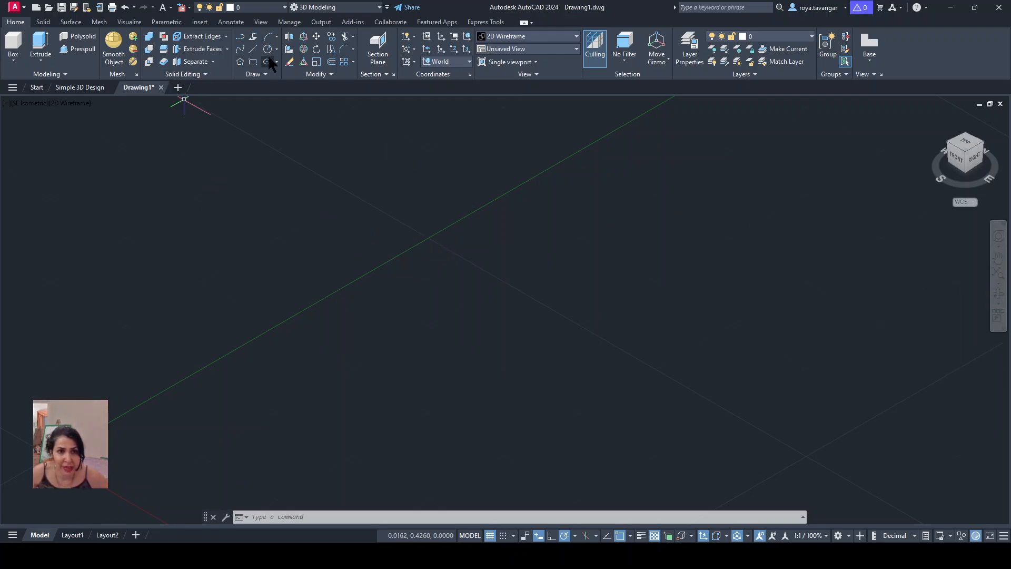
left_click(252, 62)
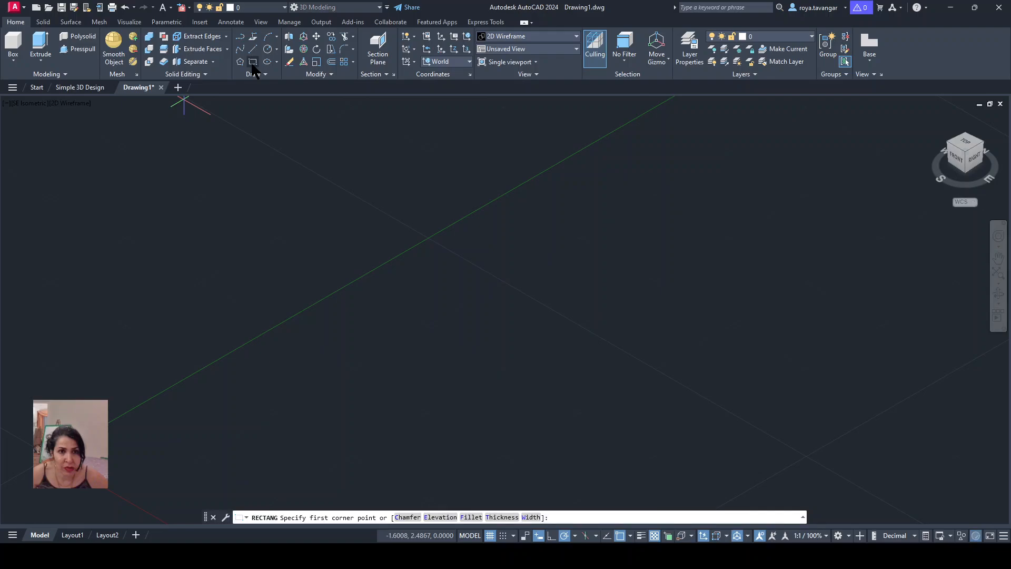
left_click(247, 277)
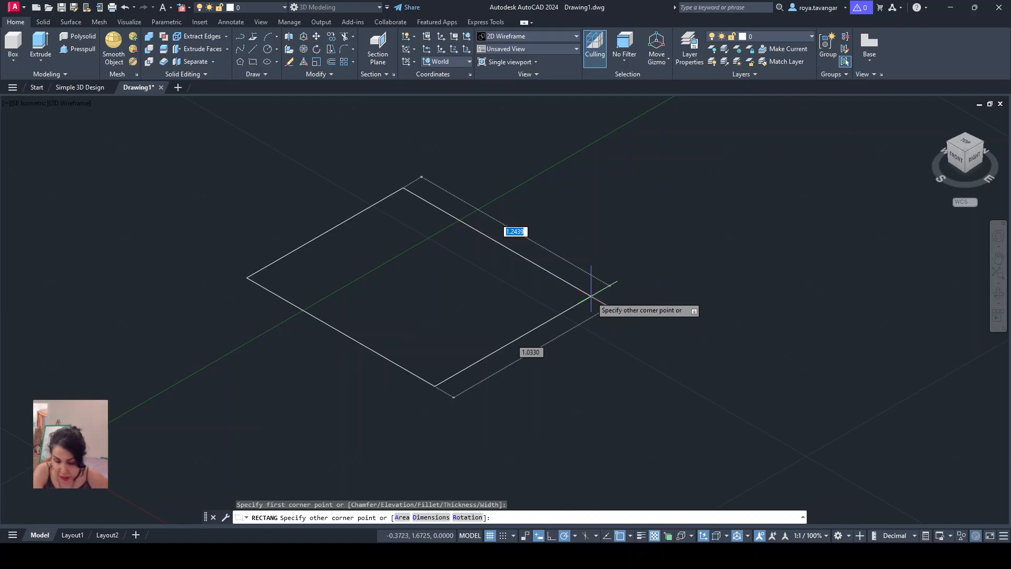
type("300")
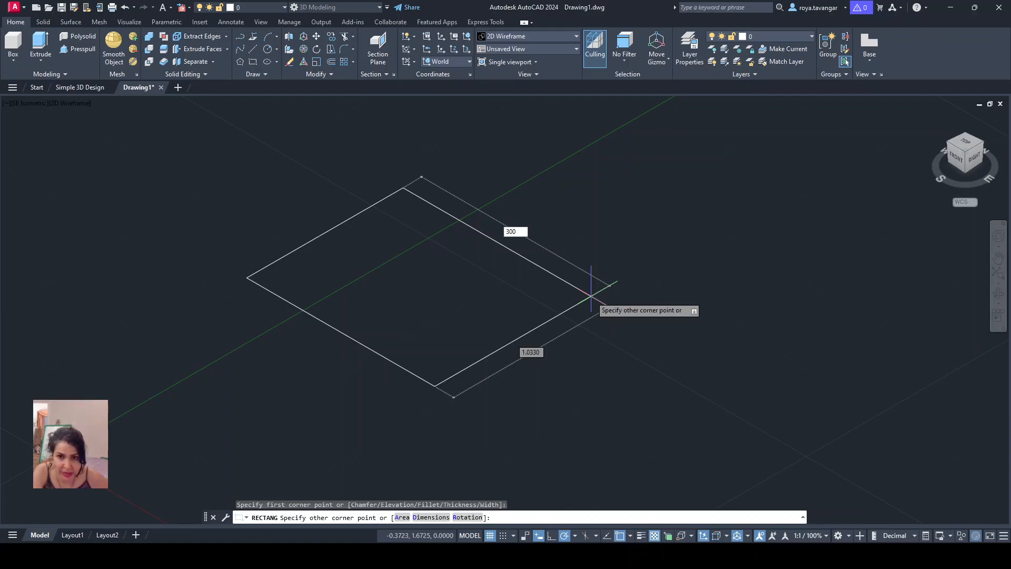
key("Tab")
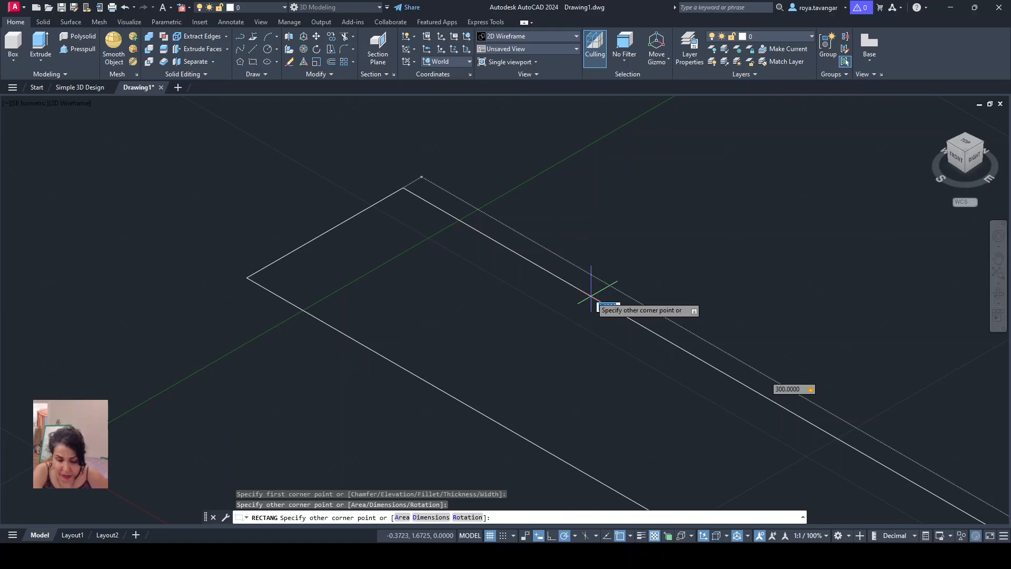
type("200")
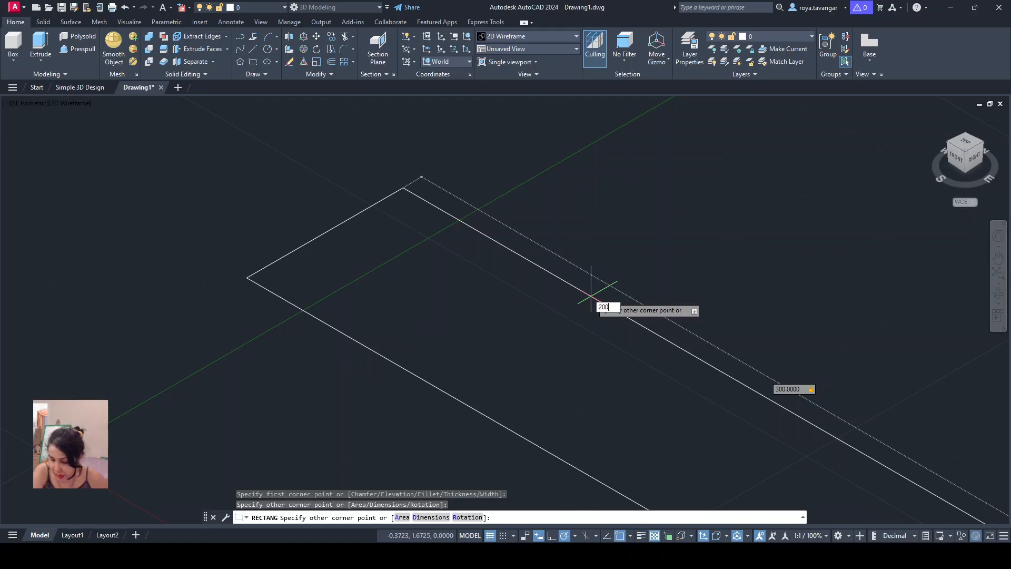
key("Return")
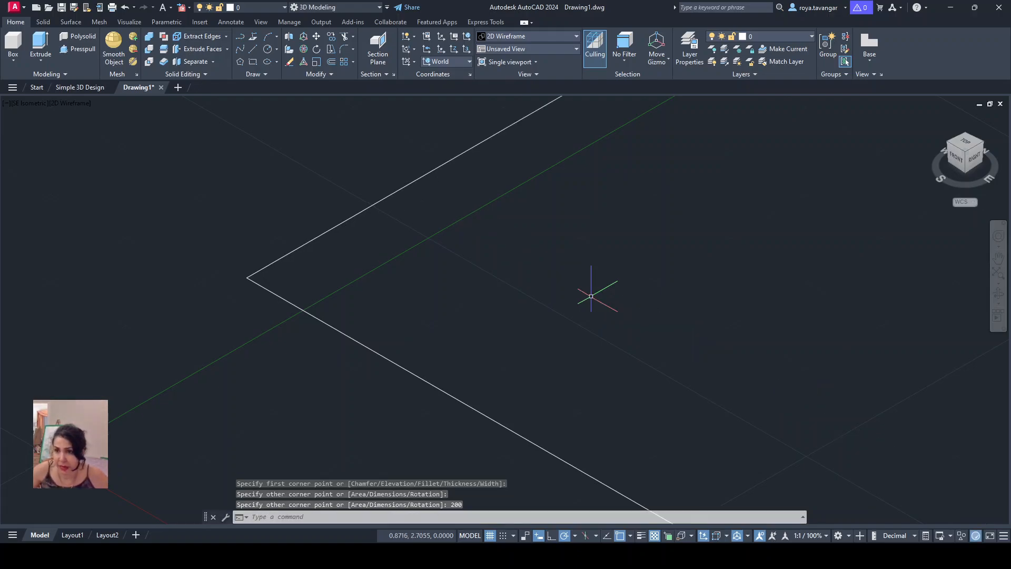
- Fit the whole drawing in the view and examine the rectangle at different zoom levels
left_click(999, 276)
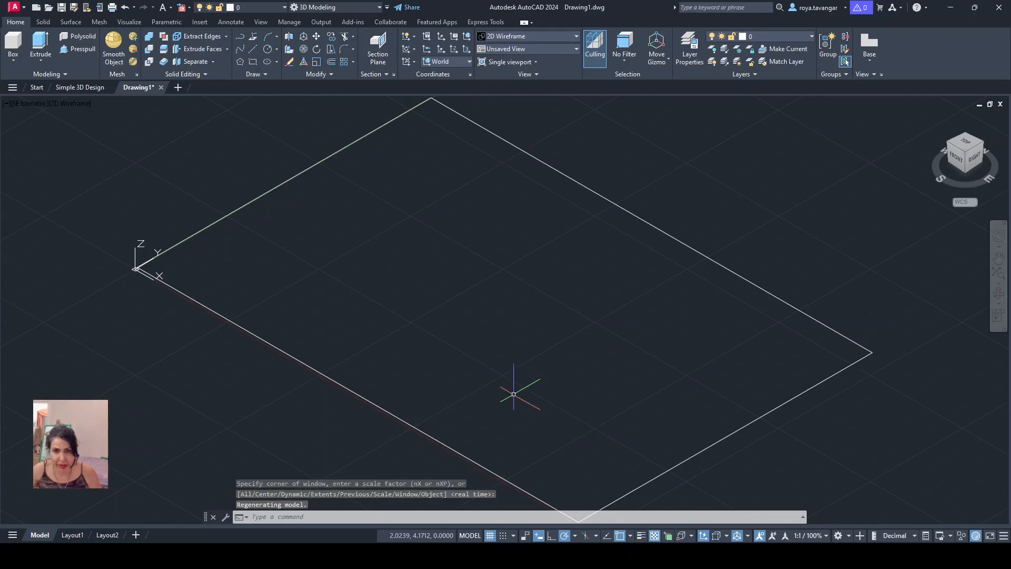
scroll(516, 298, "down", 4)
scroll(516, 298, "up", 5)
scroll(516, 298, "down", 10)
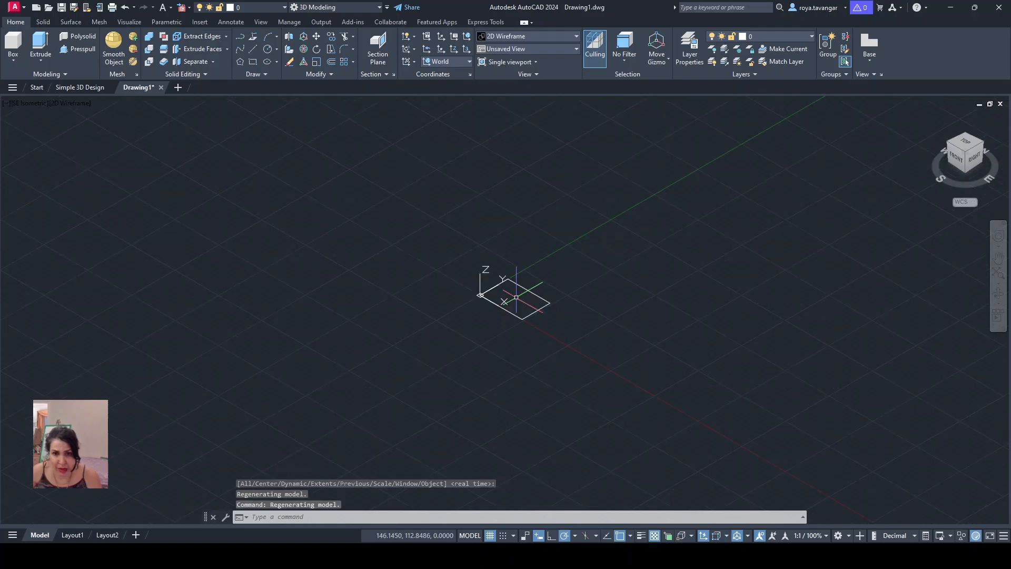
scroll(516, 298, "up", 8)
scroll(516, 297, "down", 4)
scroll(516, 298, "up", 7)
scroll(516, 297, "down", 5)
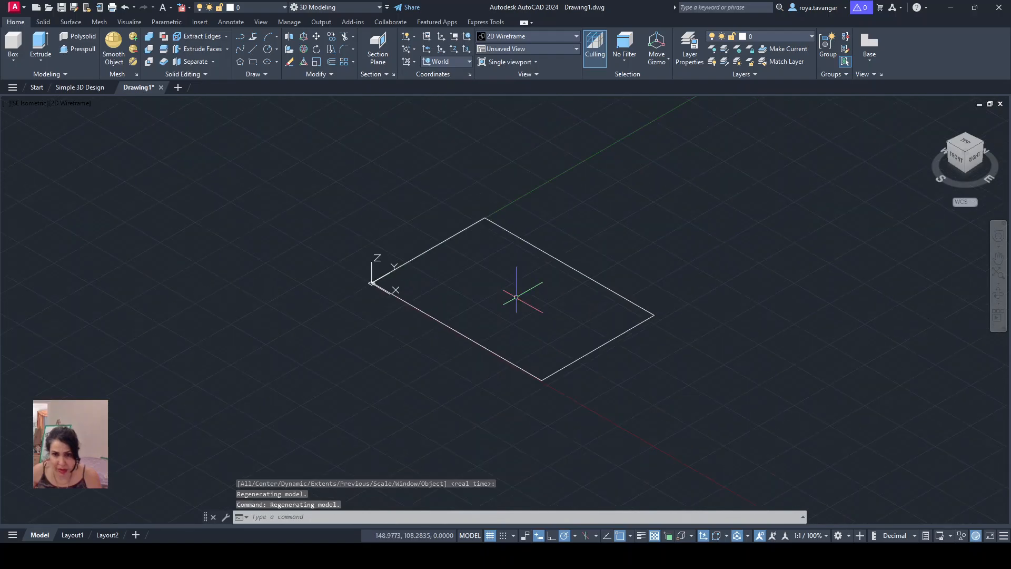
scroll(516, 298, "up", 8)
scroll(516, 298, "down", 10)
scroll(516, 297, "up", 3)
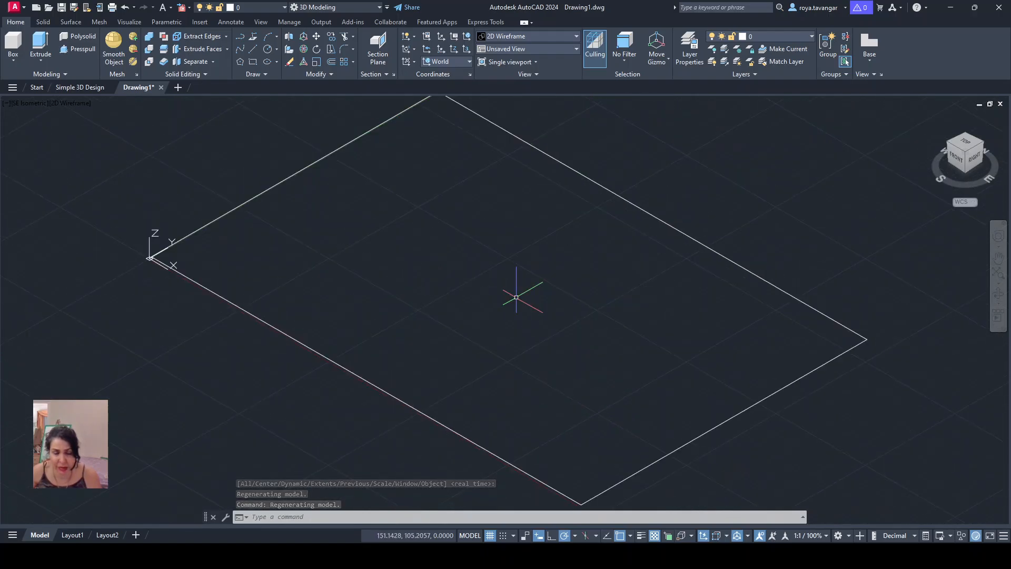
scroll(515, 298, "down", 2)
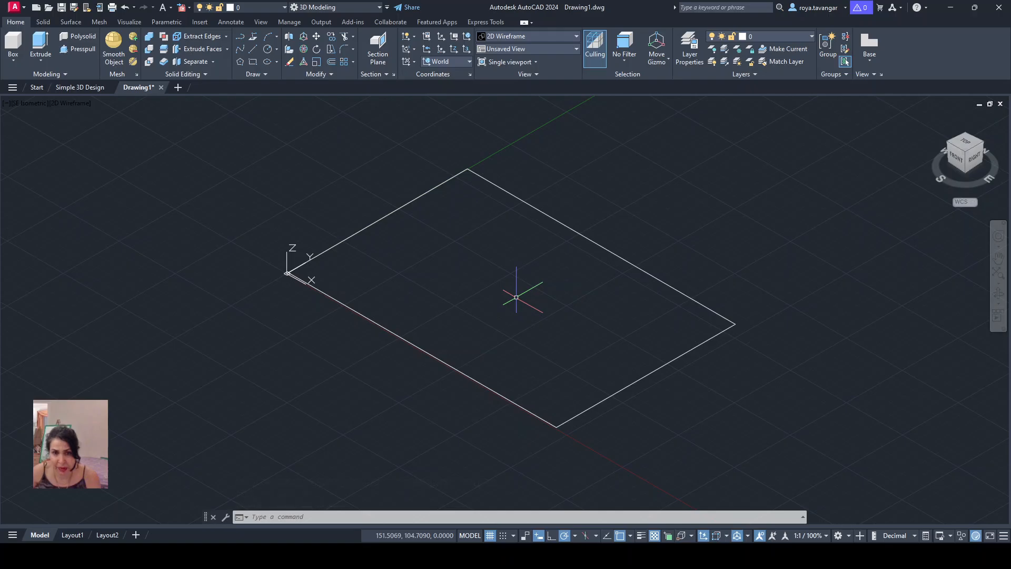
scroll(516, 297, "down", 2)
scroll(516, 296, "up", 2)
middle_click_drag(516, 296, 384, 389)
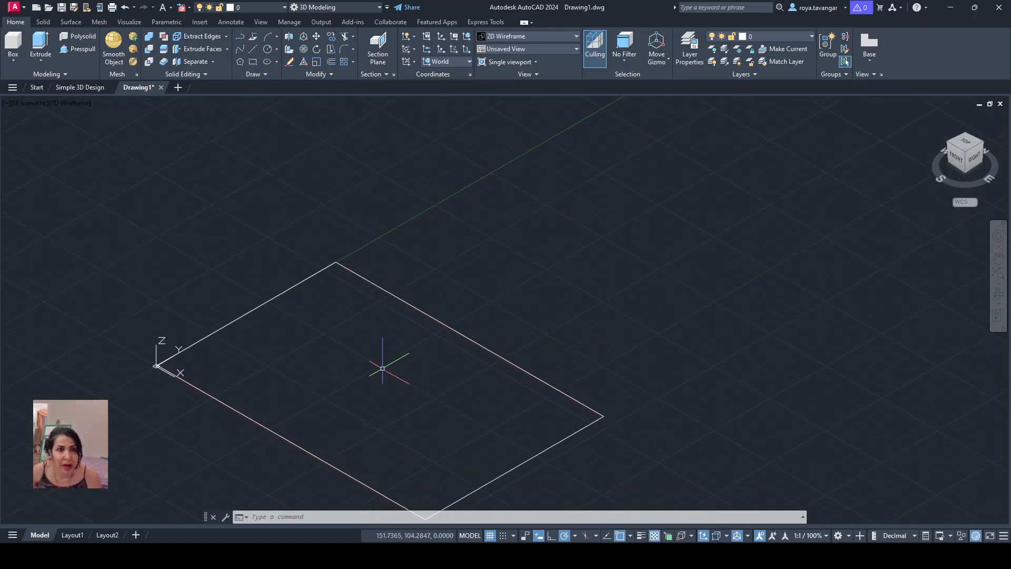
- Presspull the area inside the rectangle upward to a height of 300
left_click(73, 50)
left_click(355, 416)
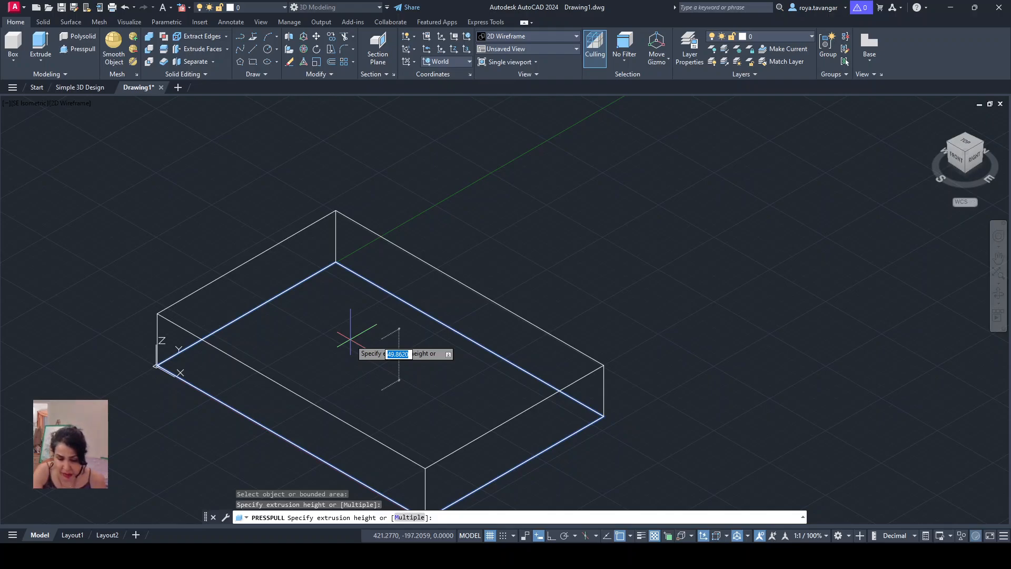
type("3")
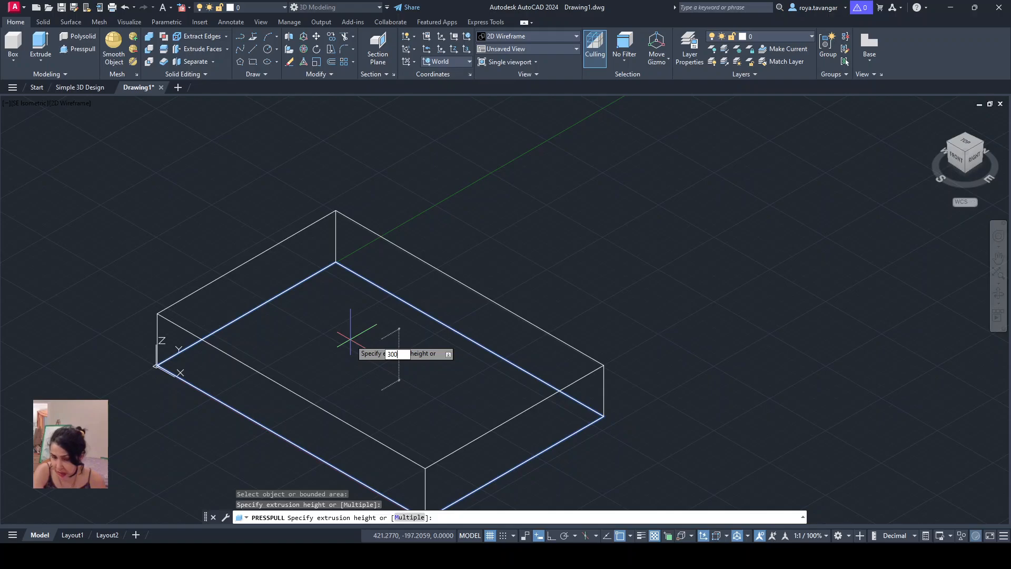
type("00")
key("Return")
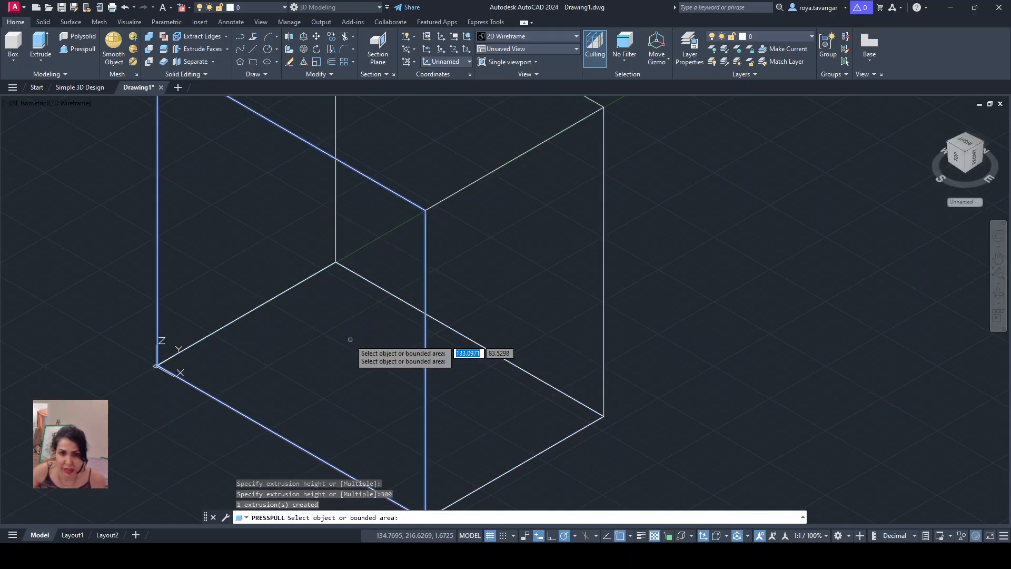
scroll(360, 328, "down", 5)
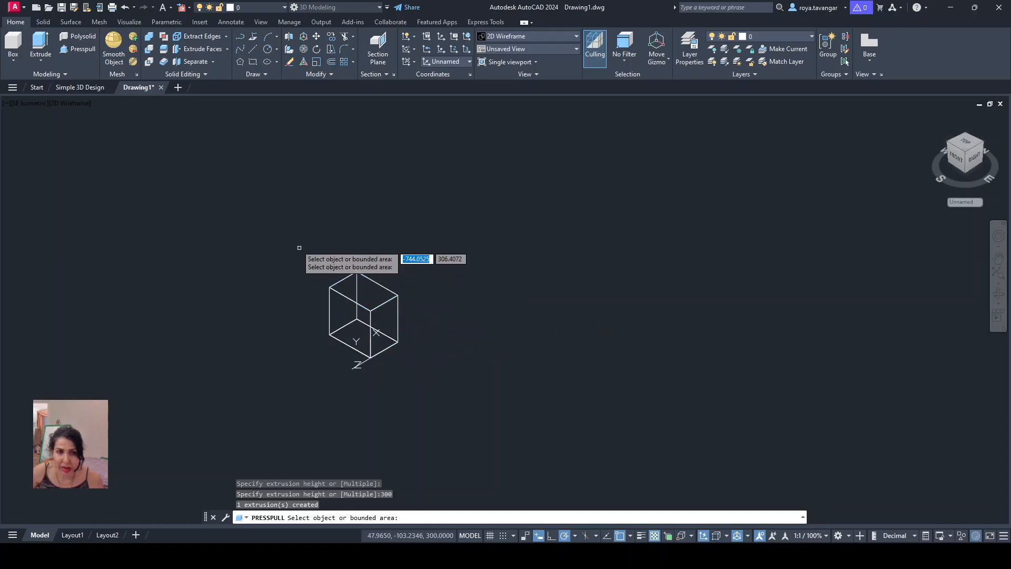
scroll(402, 309, "up", 6)
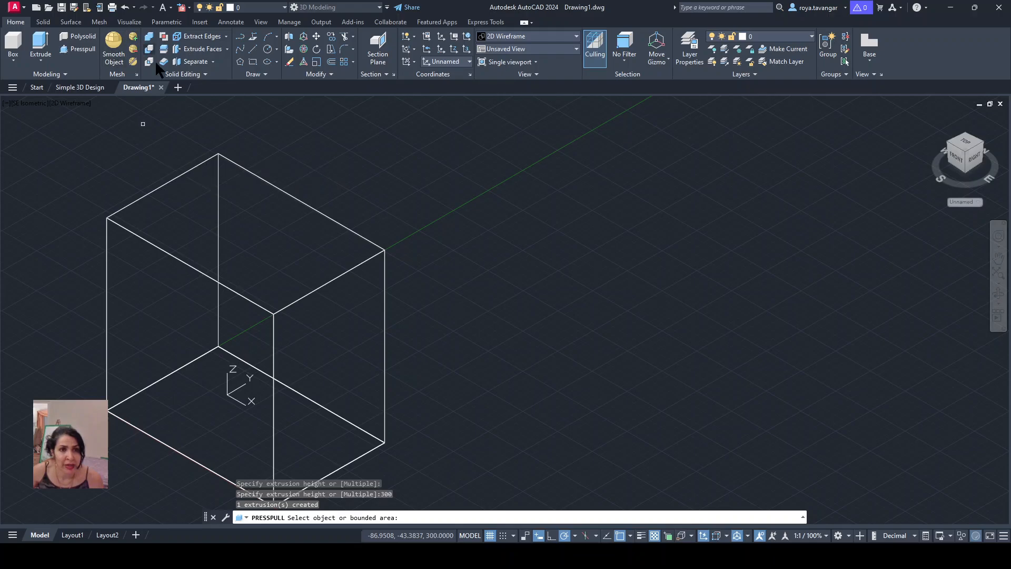
- Draw a circle by center and radius near the middle of the box's top face
left_click(268, 50)
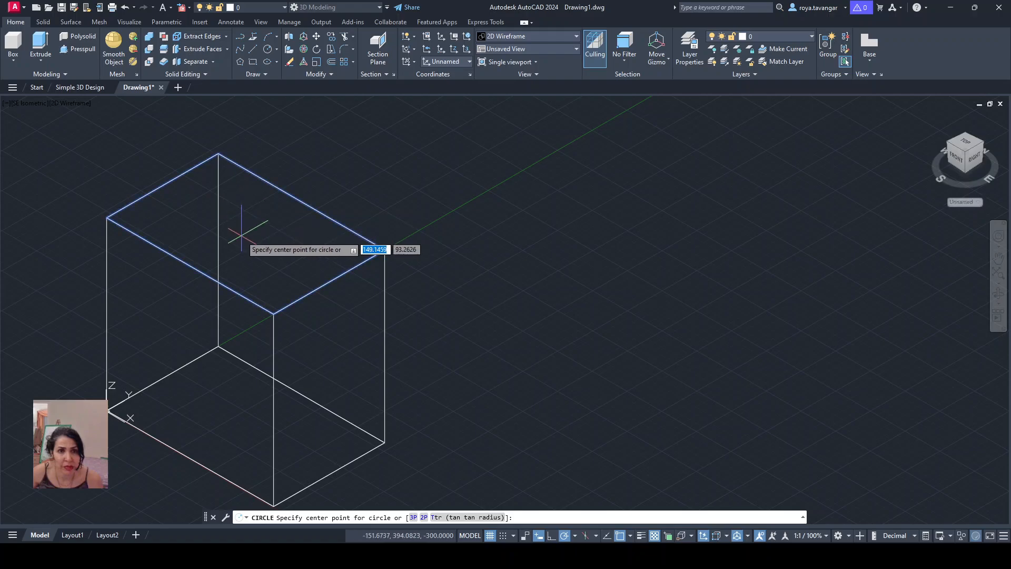
left_click(276, 49)
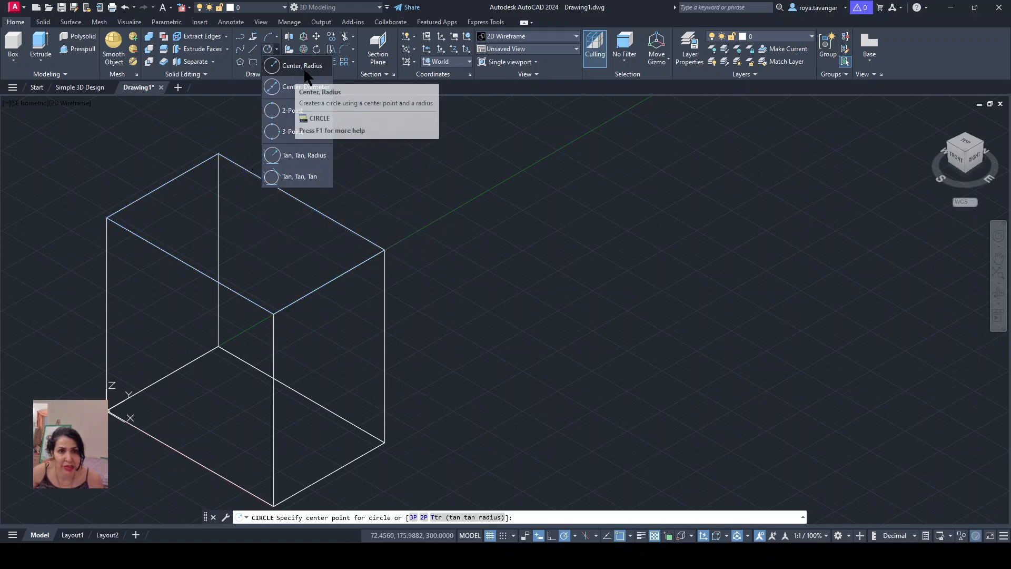
left_click(277, 260)
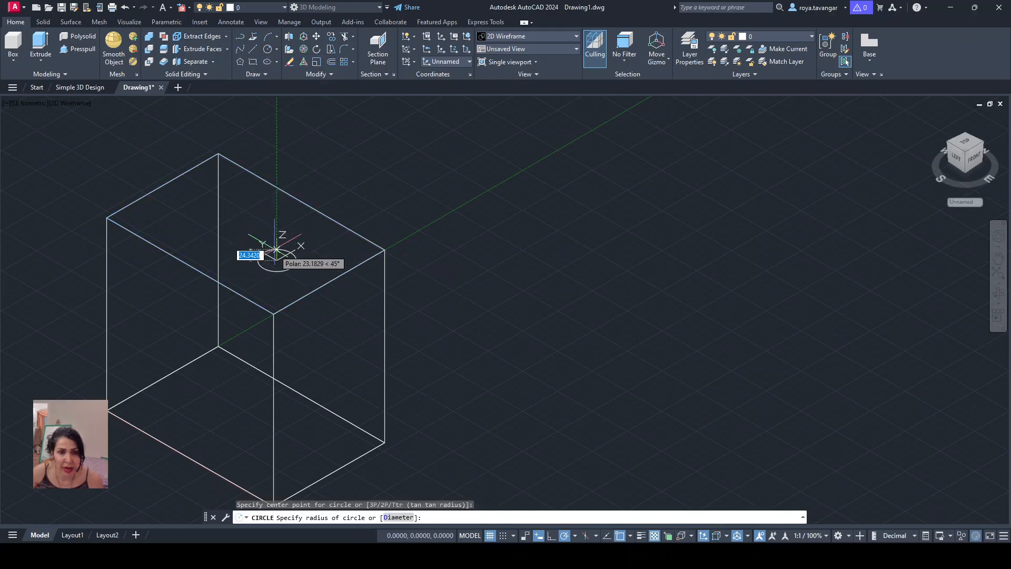
left_click(277, 241)
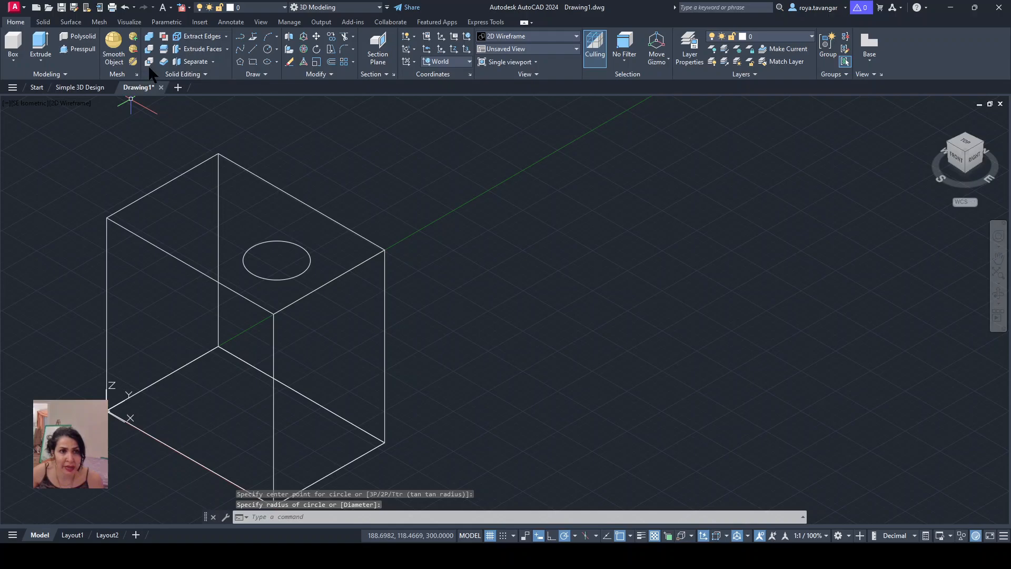
- Presspull the circle on the box's top face upward into a cylinder about 145 high
left_click(79, 48)
left_click(276, 260)
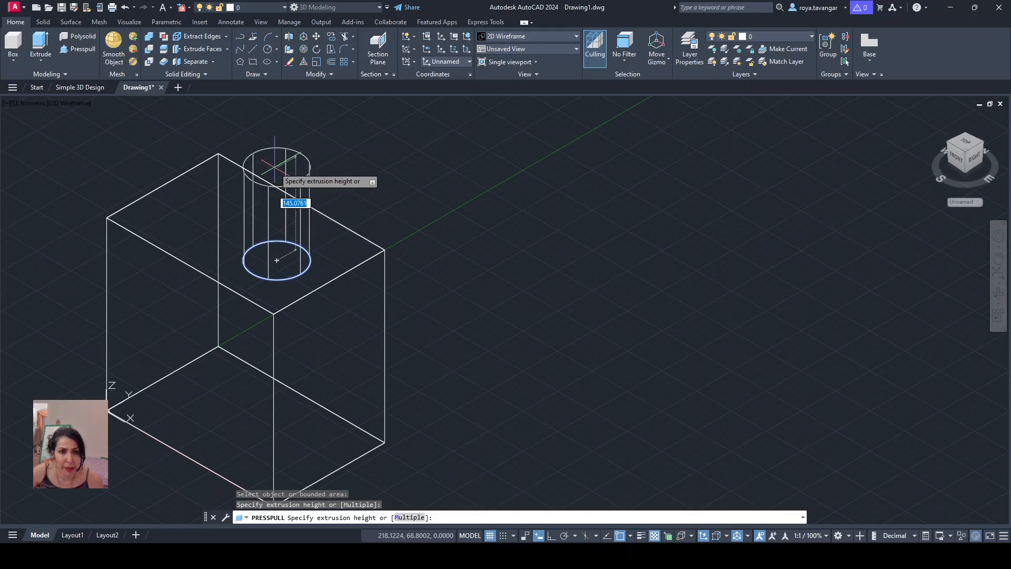
left_click(275, 167)
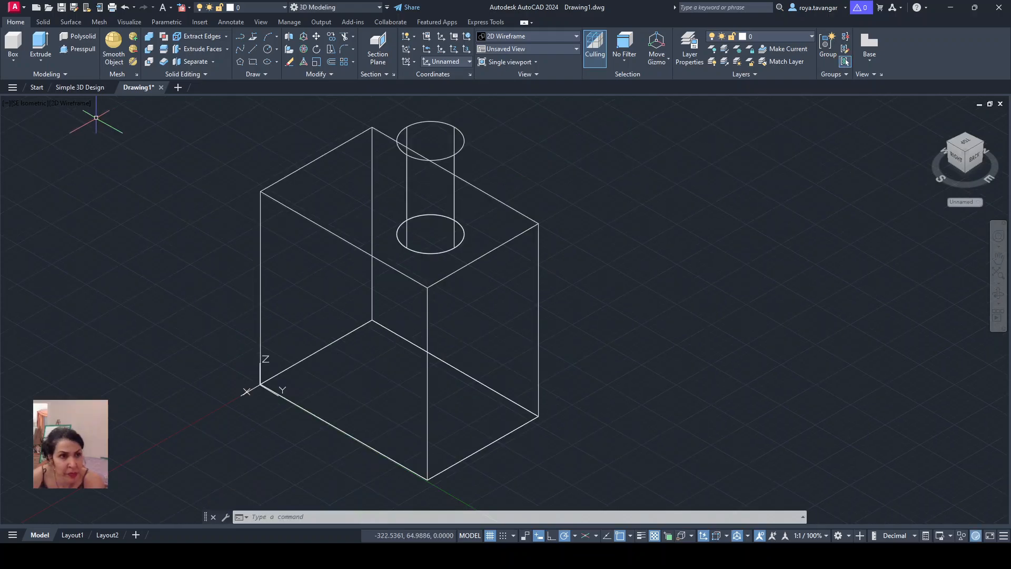
- Look at the box and cylinder in the top view
left_click(15, 105)
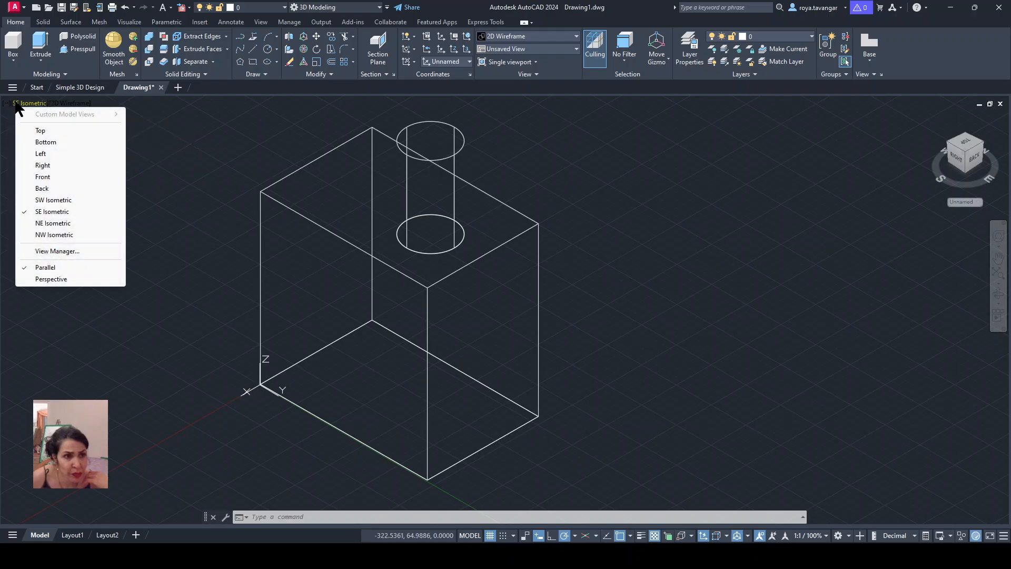
left_click(40, 131)
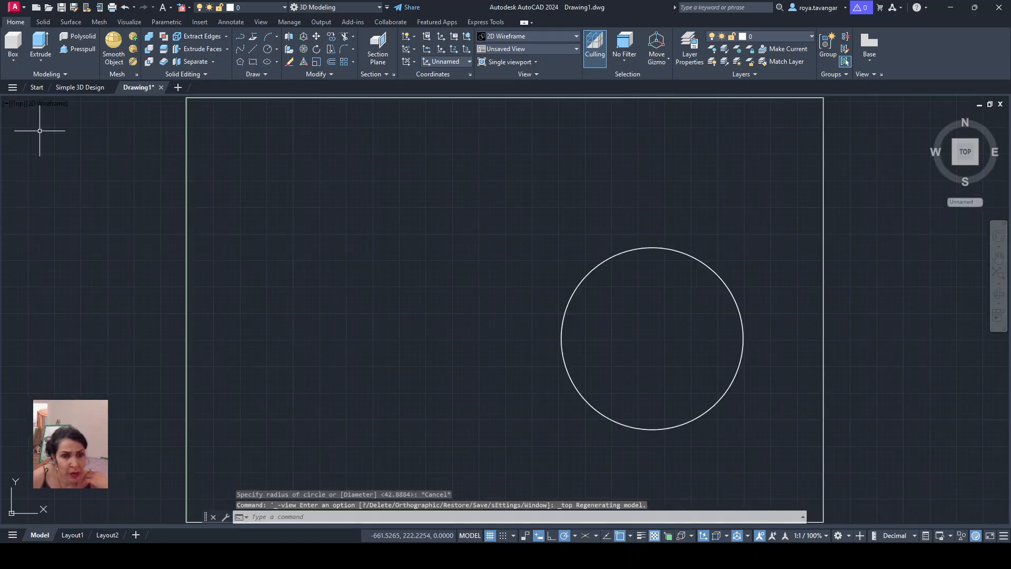
left_click(19, 104)
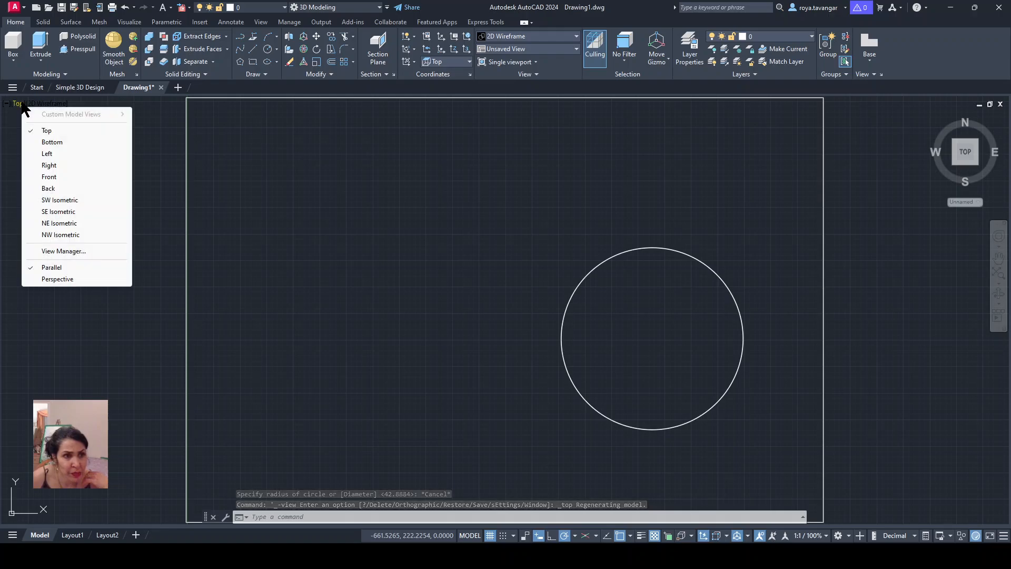
left_click(19, 104)
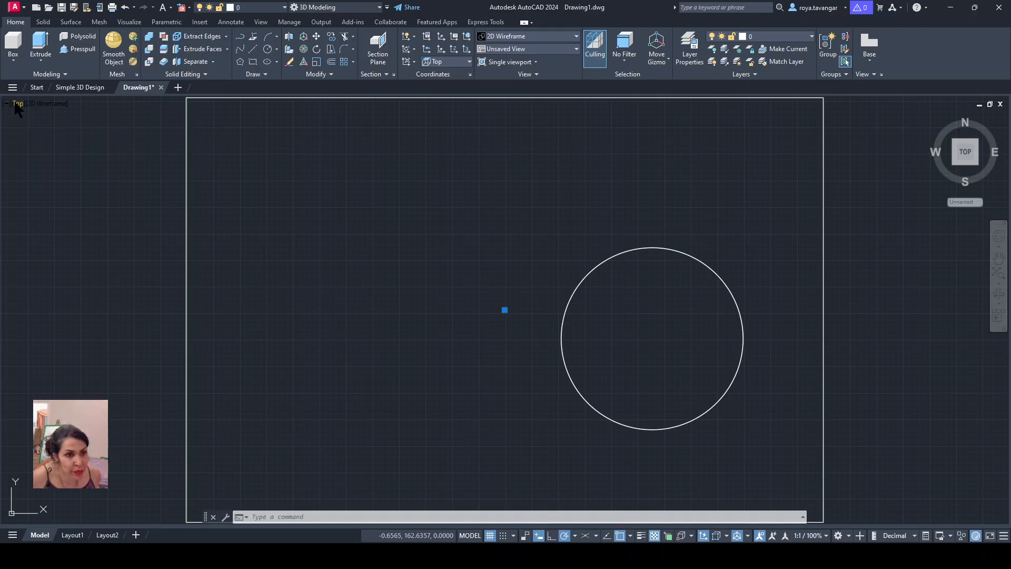
- Switch to the southwest isometric view and display the model in the Realistic visual style
left_click(16, 105)
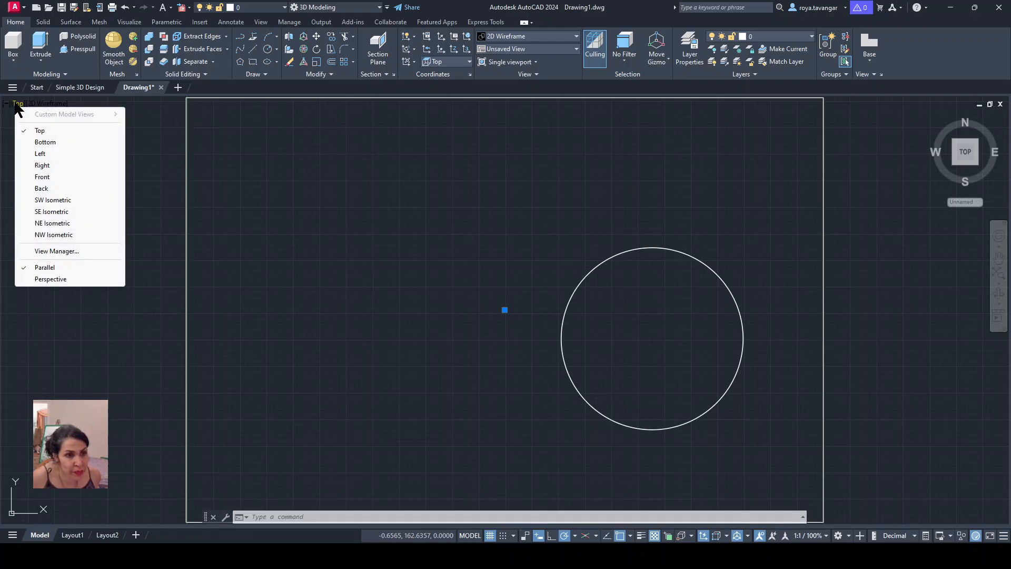
left_click(40, 200)
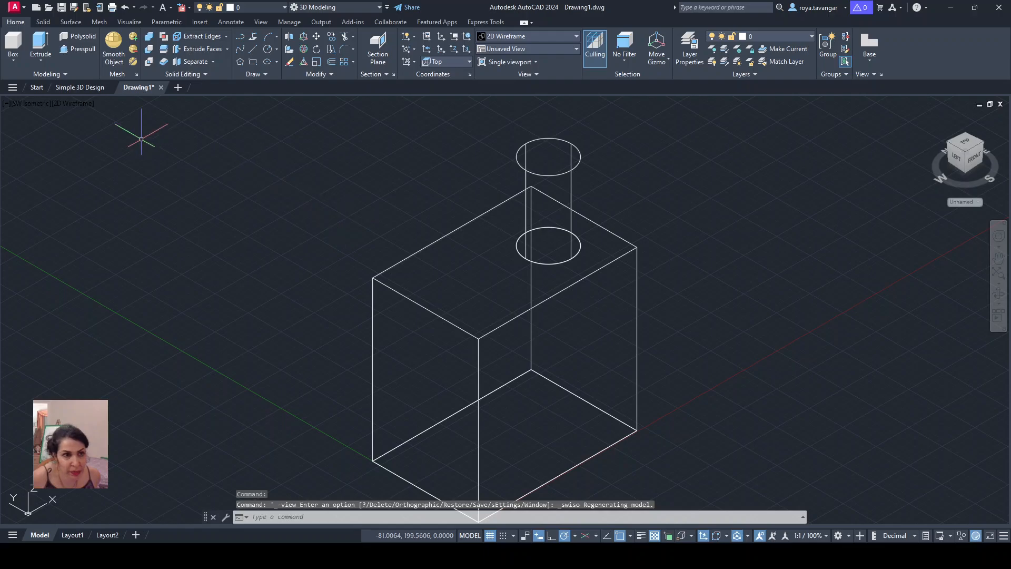
left_click(77, 107)
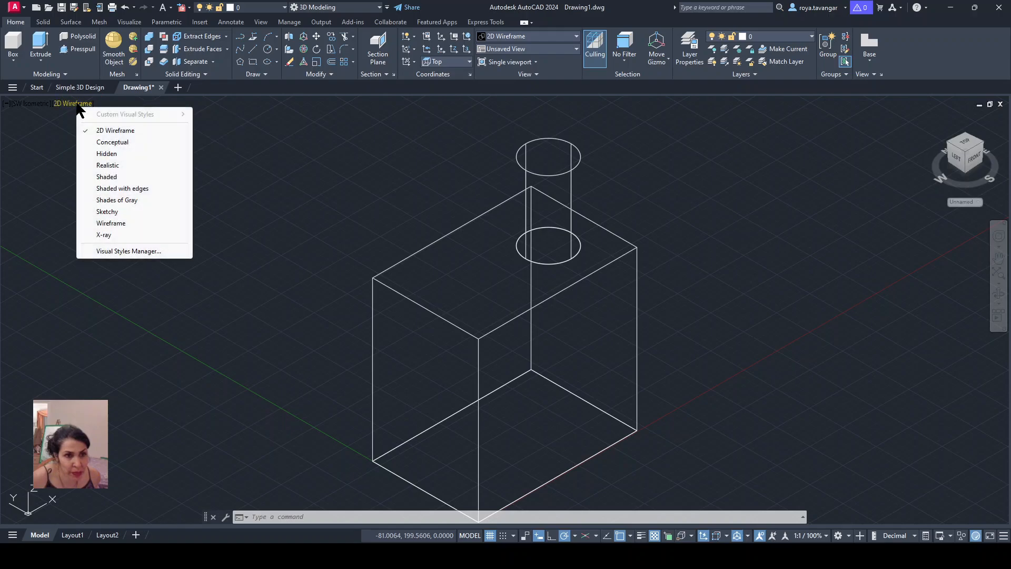
left_click(102, 164)
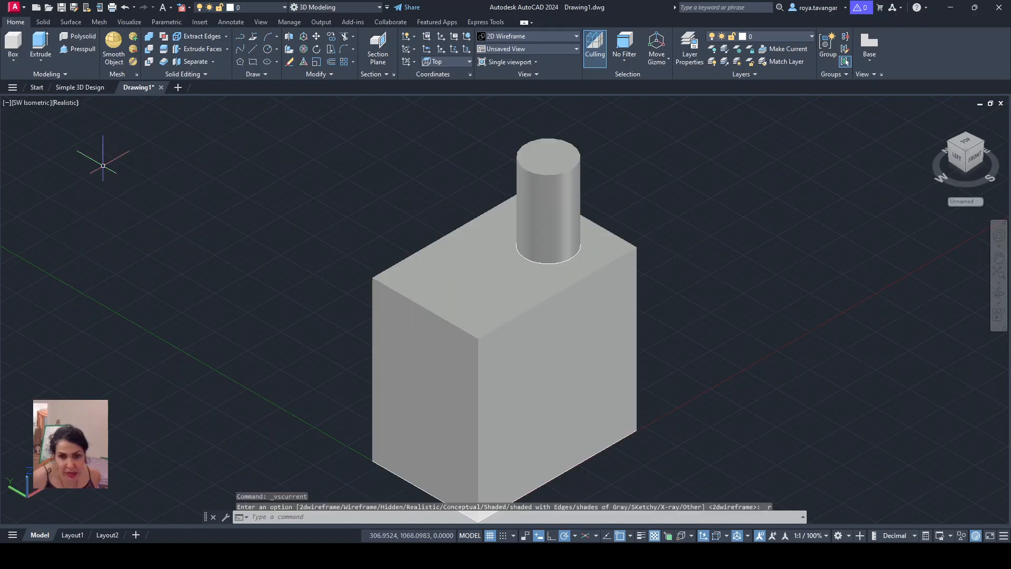
- Display the model shaded with edges and examine it from the front and from the home view
left_click(67, 103)
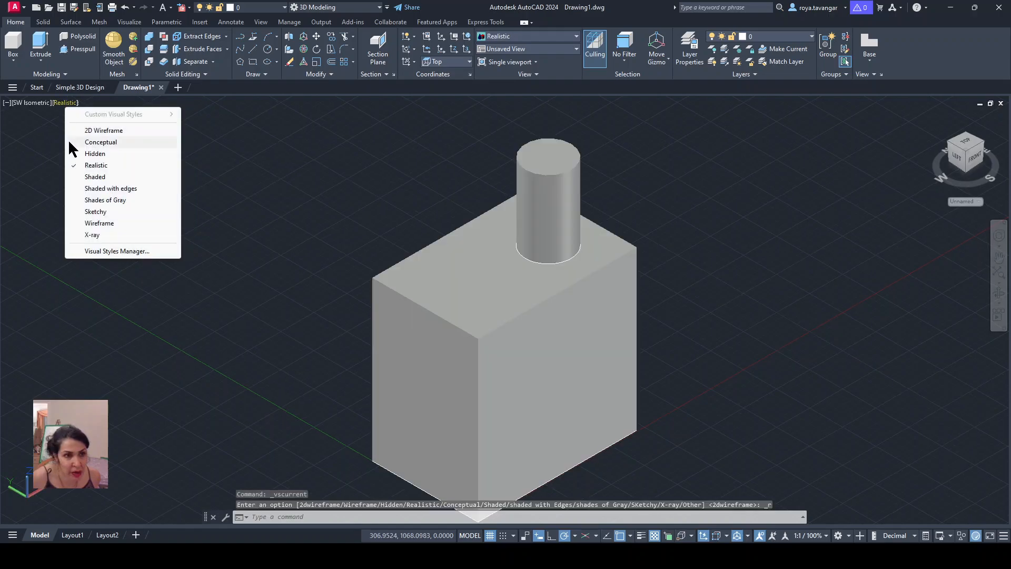
left_click(100, 188)
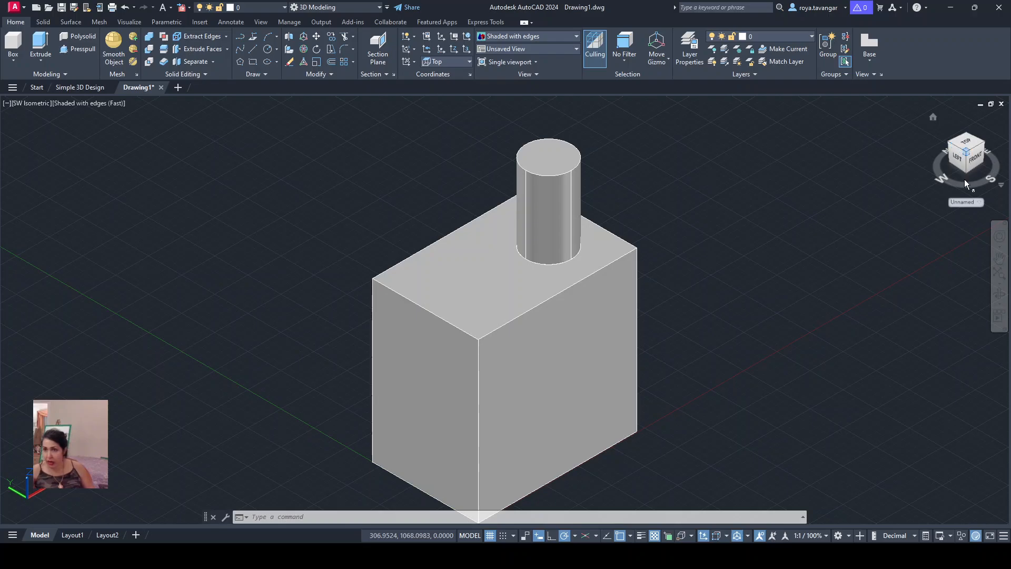
mouse_move(965, 185)
left_mouse_down()
mouse_move(882, 162)
mouse_move(900, 224)
mouse_move(977, 192)
mouse_move(974, 168)
mouse_move(983, 183)
left_mouse_up()
left_click(975, 161)
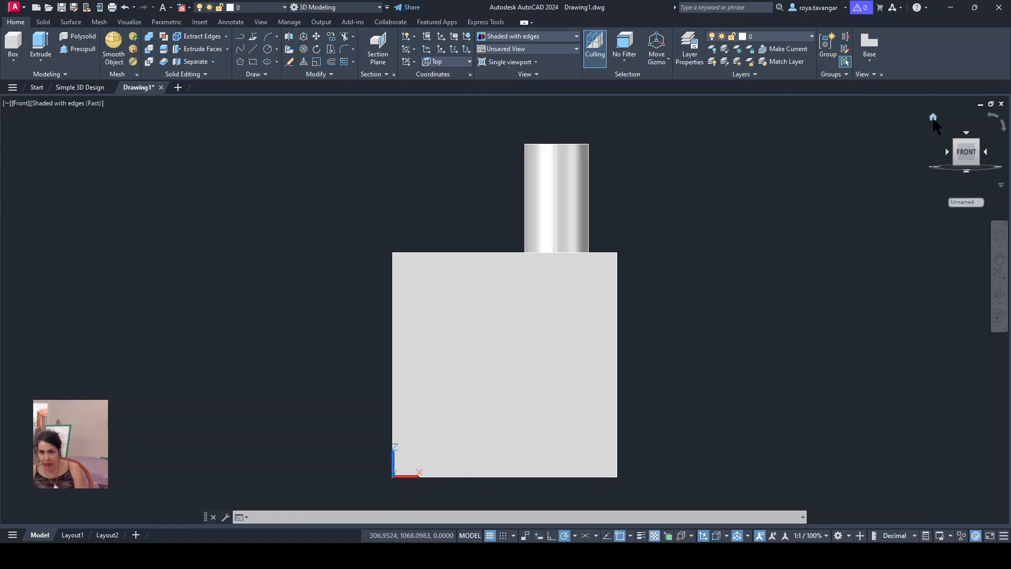
left_click(932, 117)
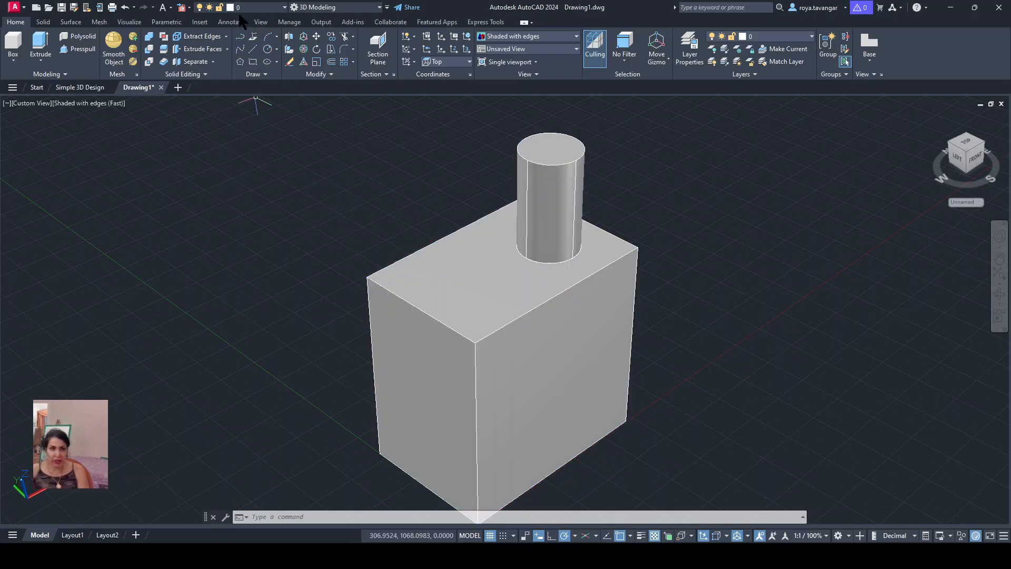
- Change the color of layer 0 to cyan, index color 130
left_click(233, 7)
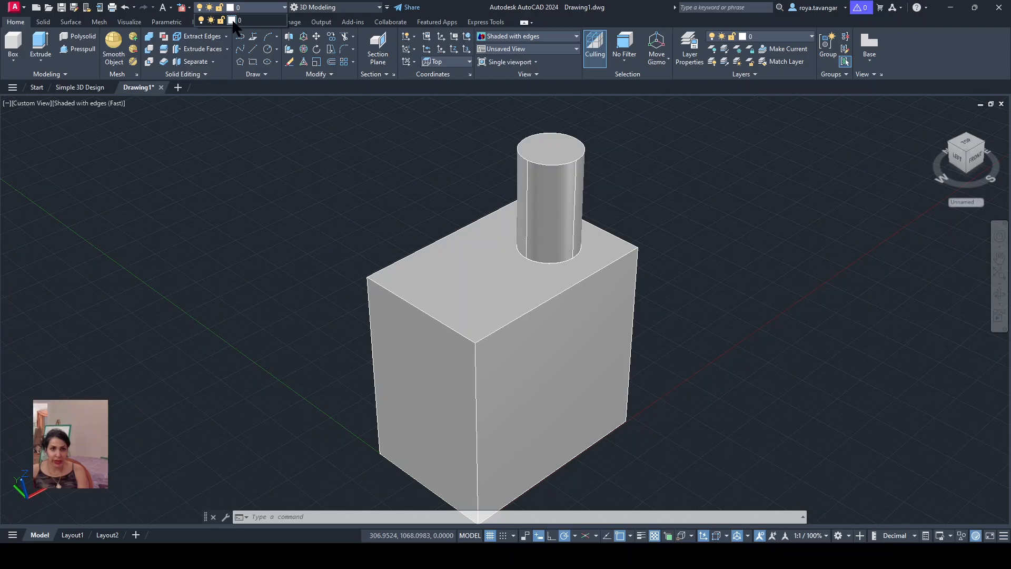
left_click(232, 21)
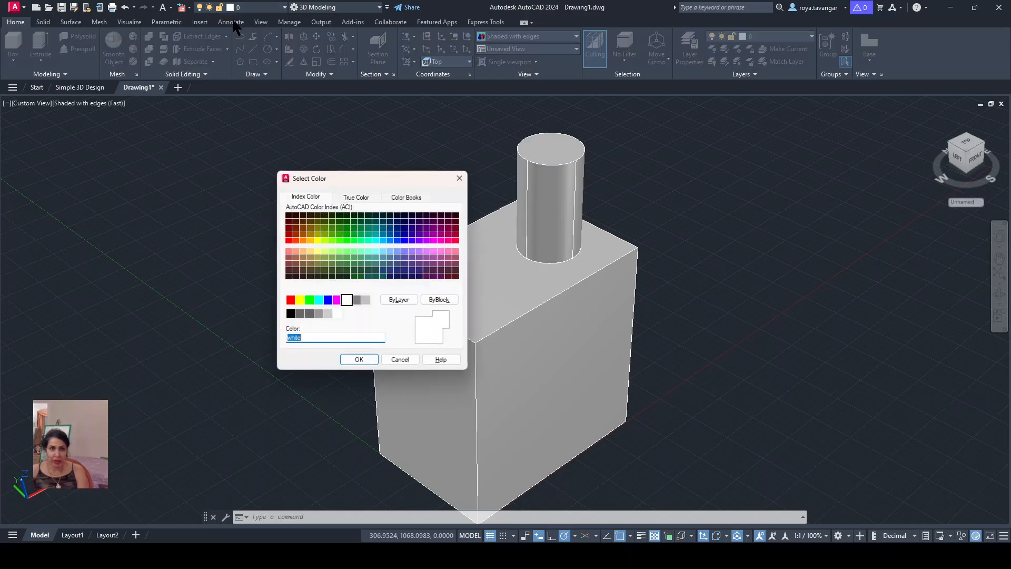
left_click(375, 240)
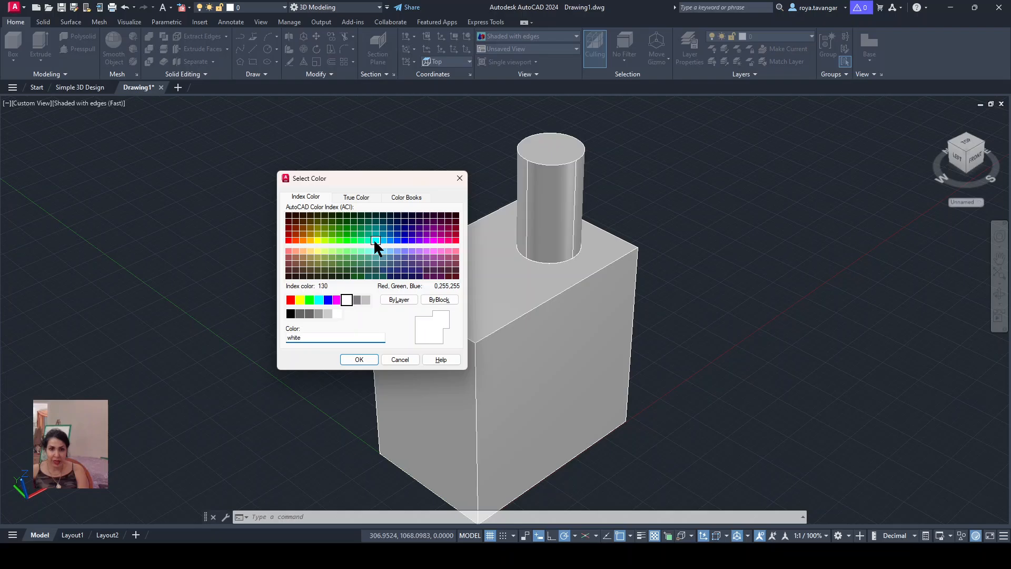
left_click(368, 359)
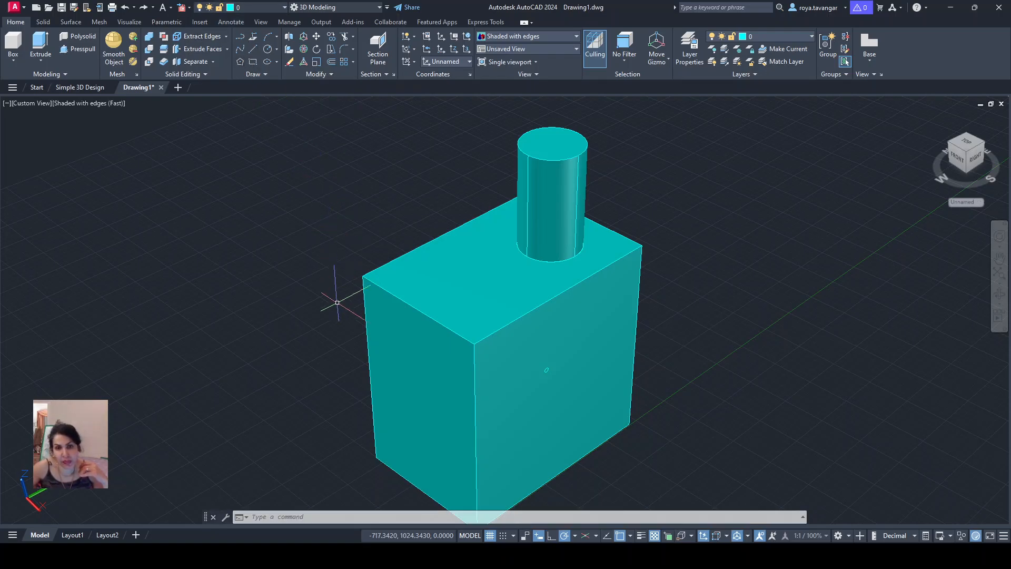
- Undo the last 7 operations, including the layer color, view and visual style changes
left_click(415, 367)
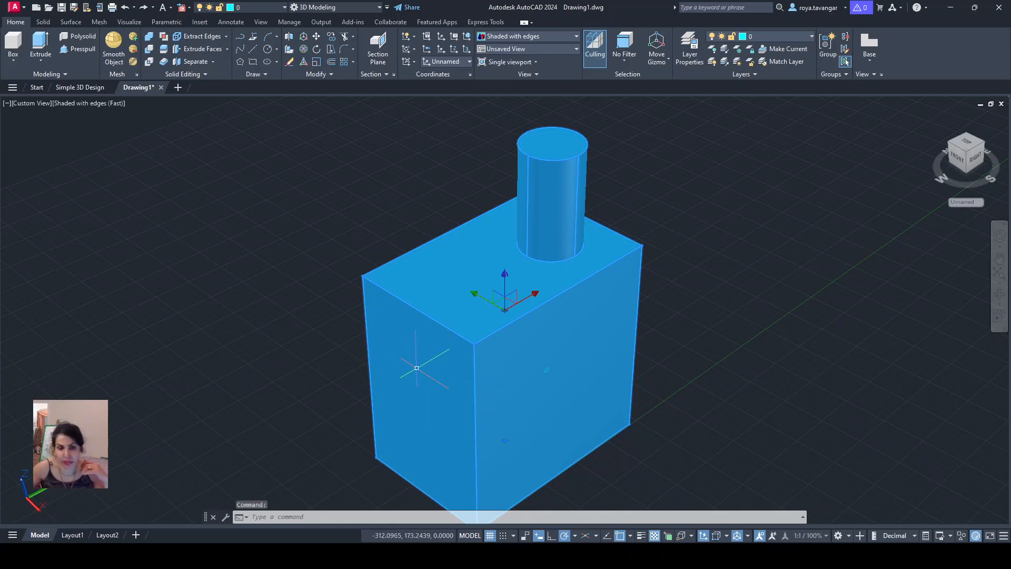
type("undo")
key("Return")
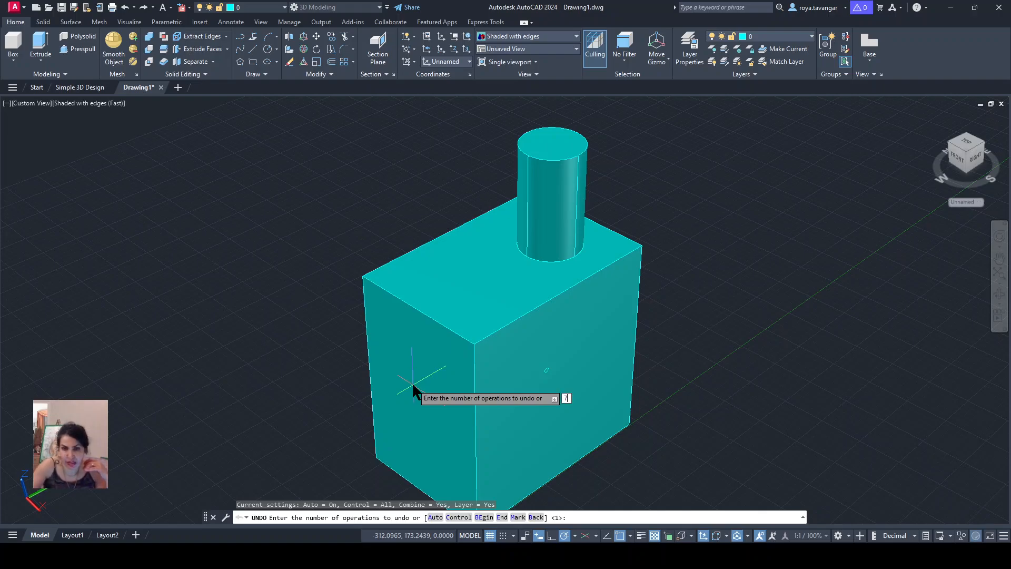
key("Return")
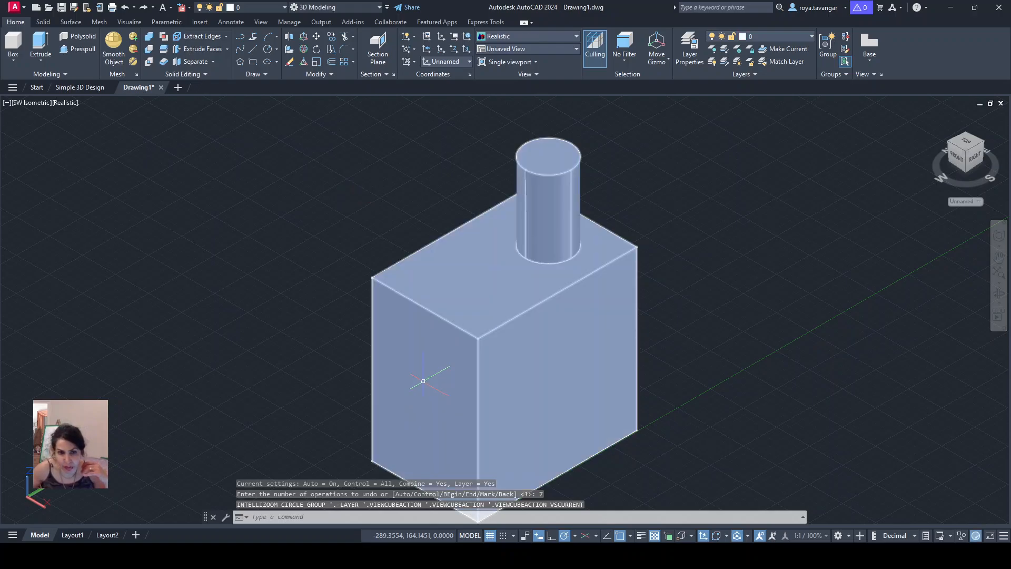
left_click(423, 380)
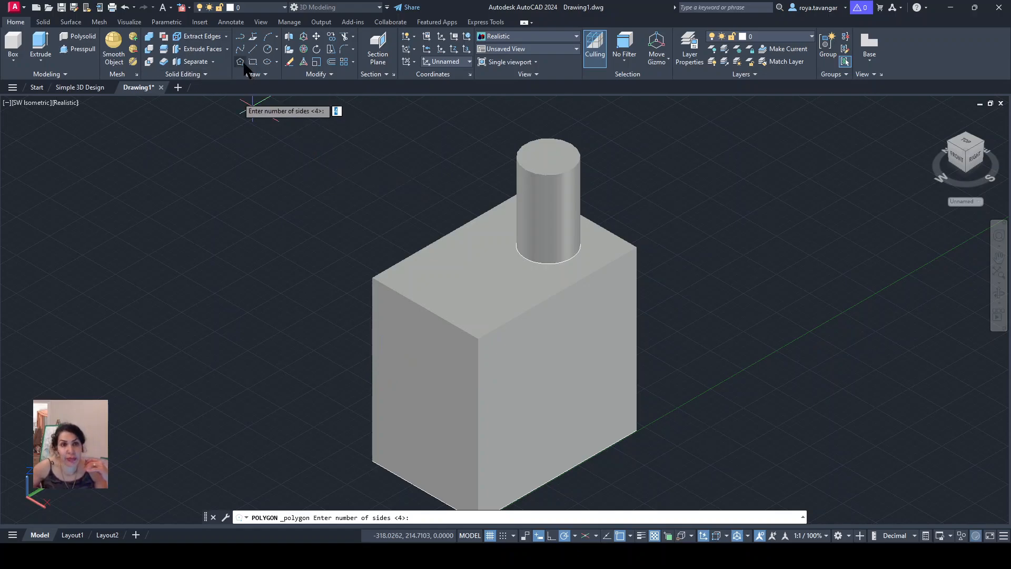
left_click(240, 63)
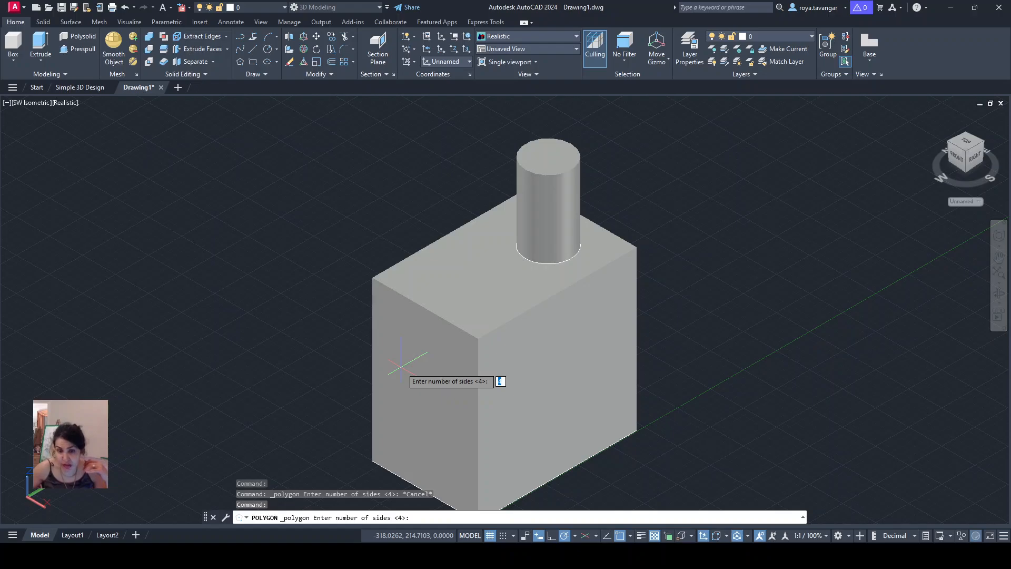
type("8")
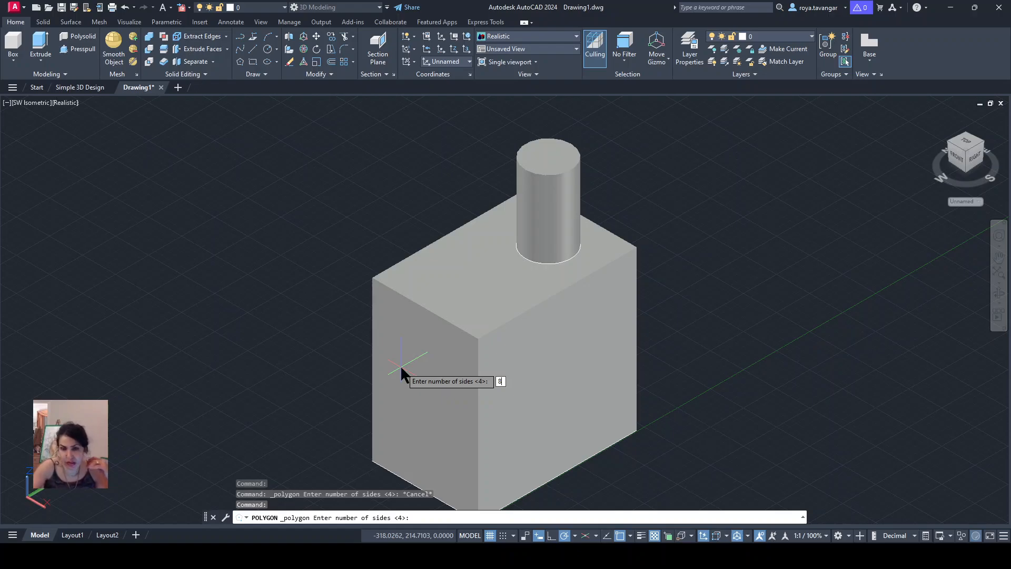
key("Return")
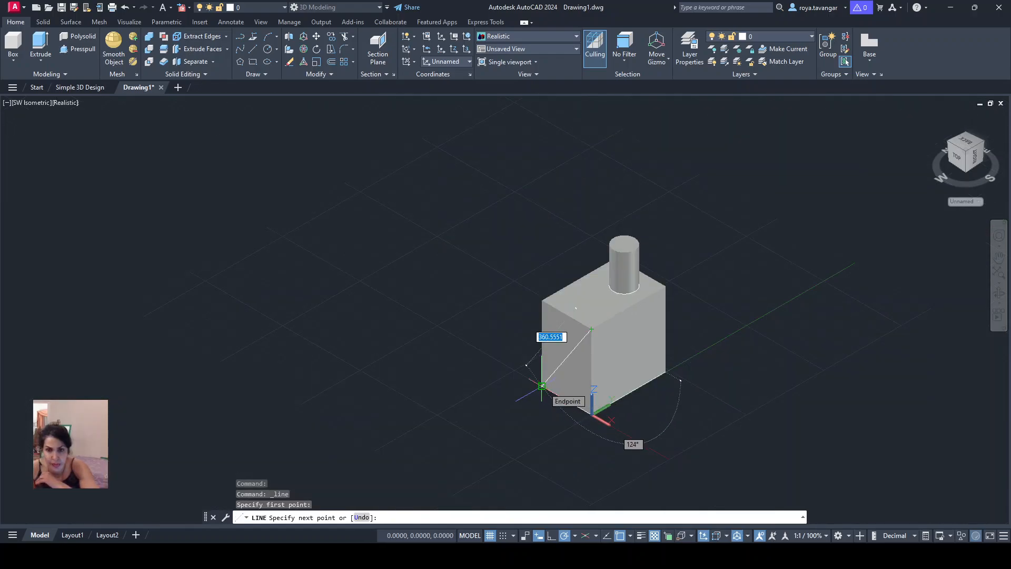
- Draw a diagonal line across the 200-wide side face of the box, from its upper front corner to the opposite lower corner
left_click(542, 386)
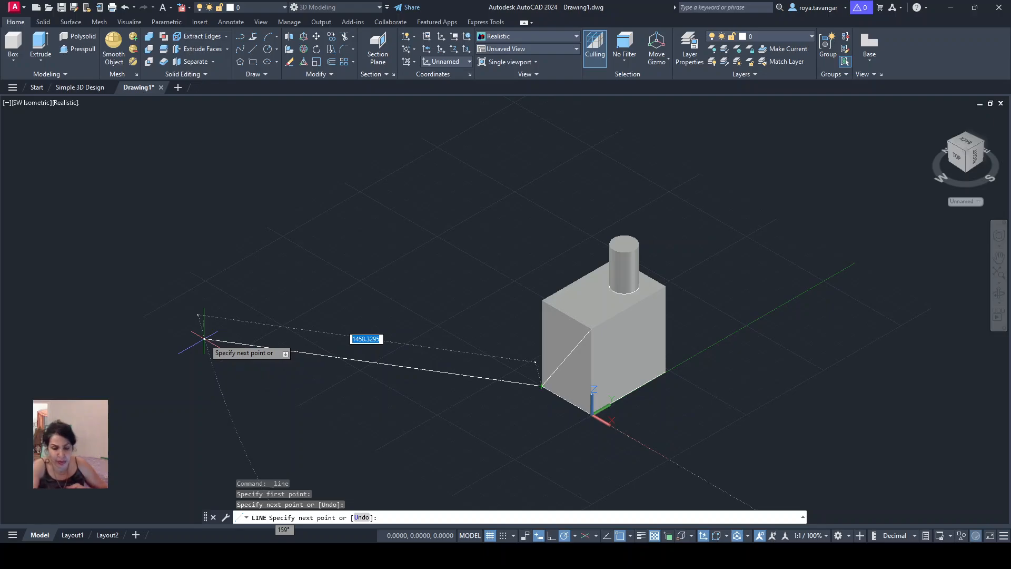
key("Escape")
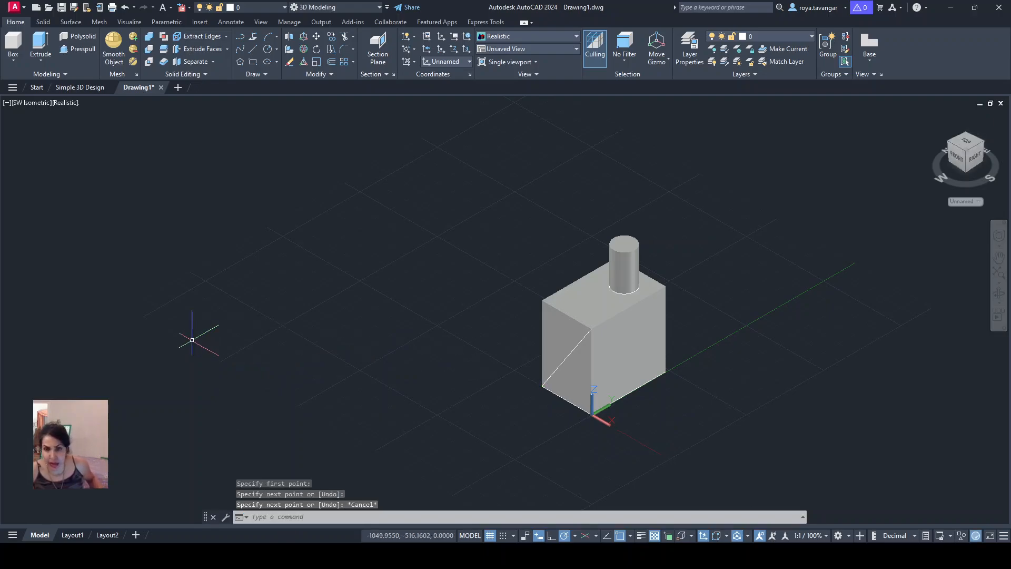
- Draw a 7-sided polygon inscribed in a circle of radius 50, centered on the midpoint of the side face's diagonal
scroll(405, 361, "up", 3)
scroll(405, 361, "down", 2)
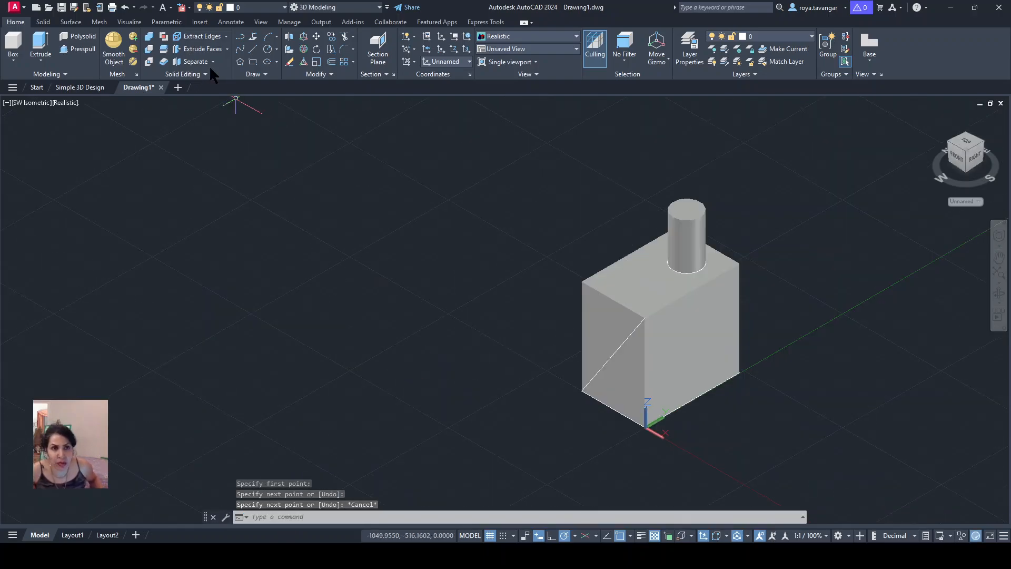
left_click(239, 62)
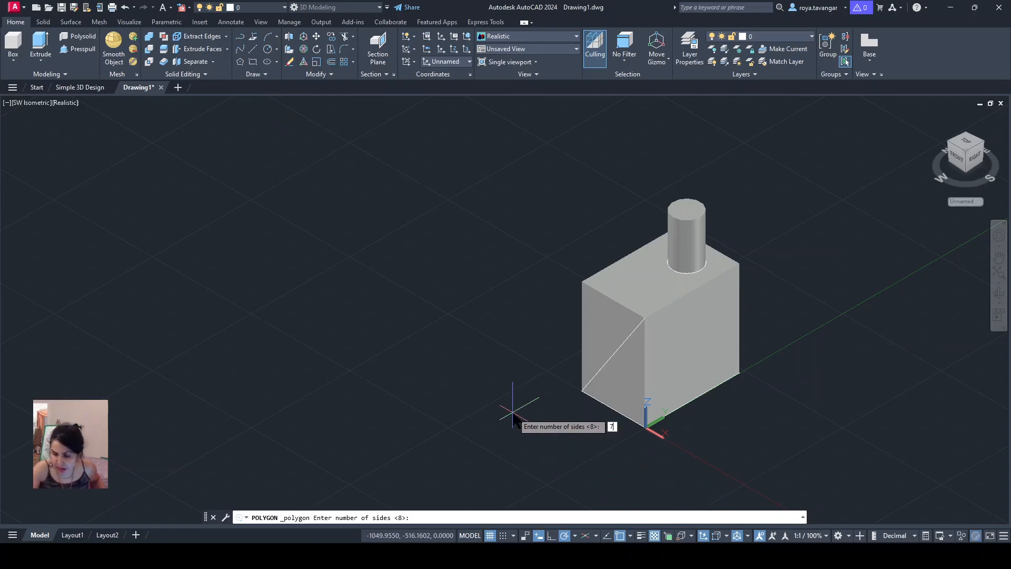
key("Return")
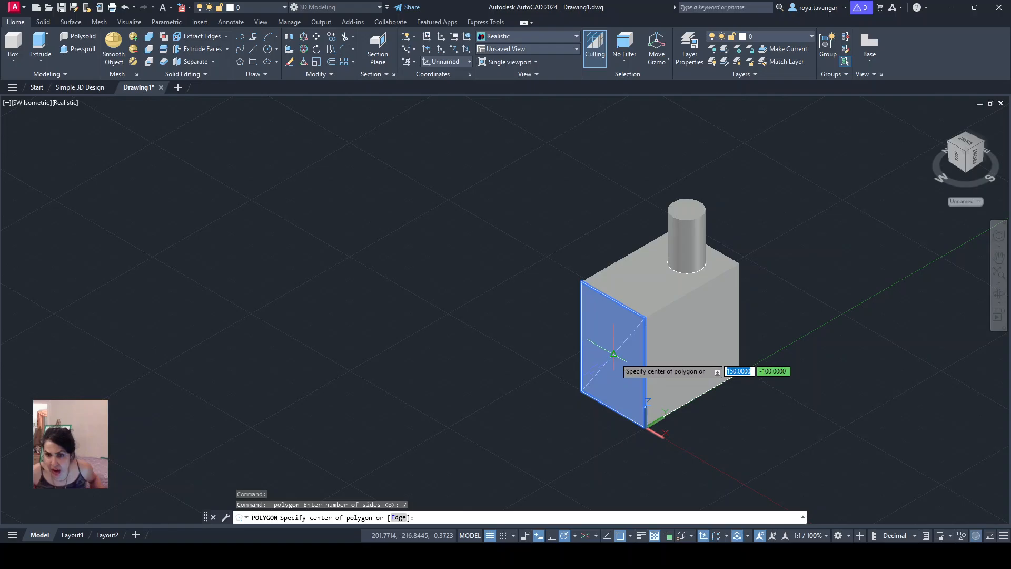
scroll(609, 354, "up", 5)
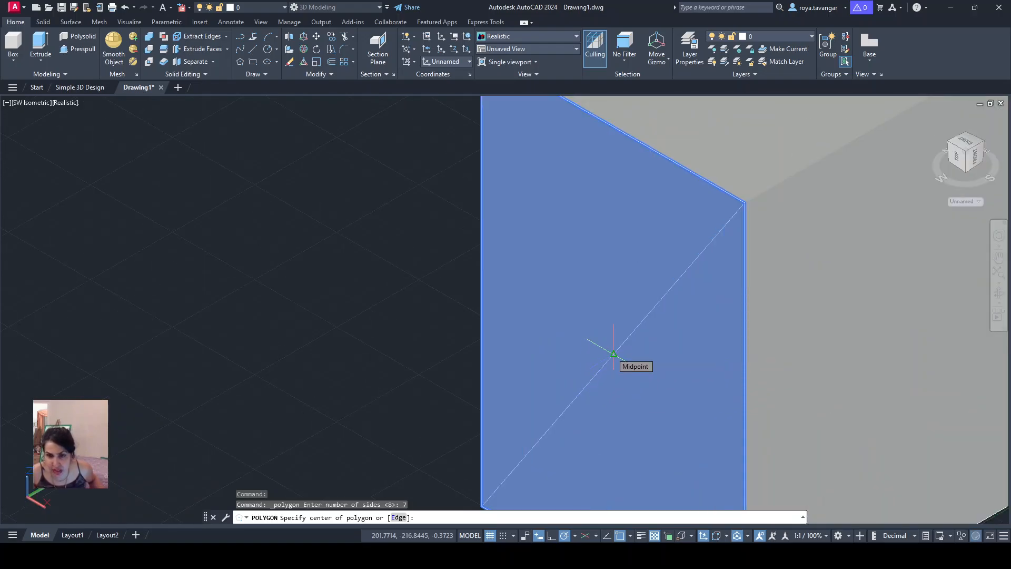
left_click(613, 353)
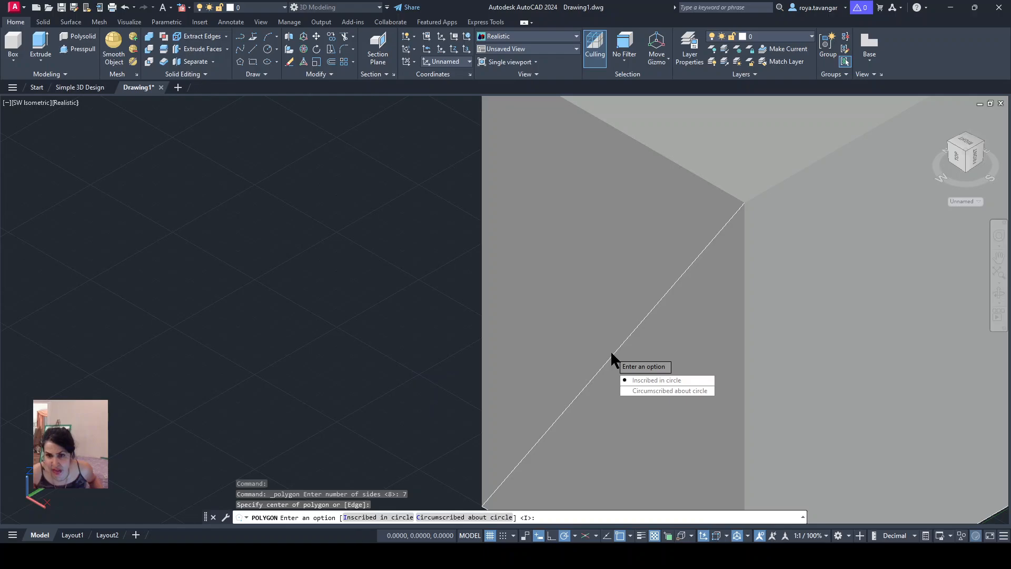
key("Return")
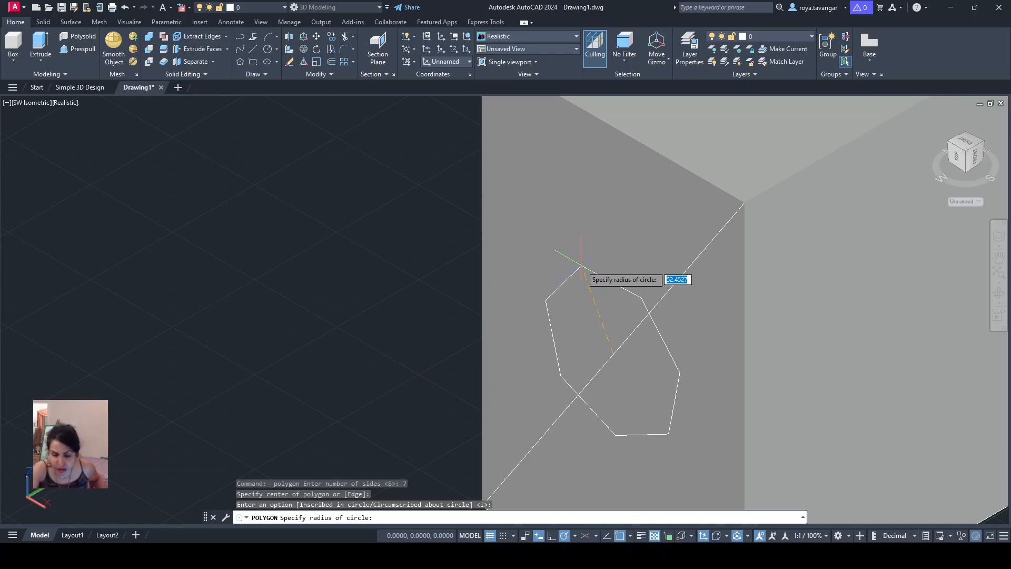
type("50")
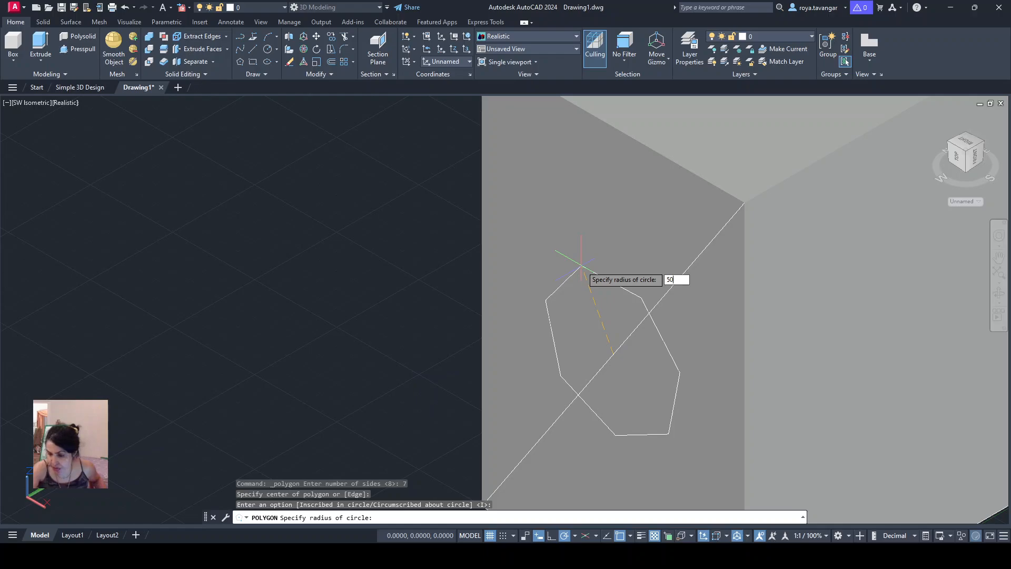
key("Return")
right_click(581, 265)
left_click(316, 390)
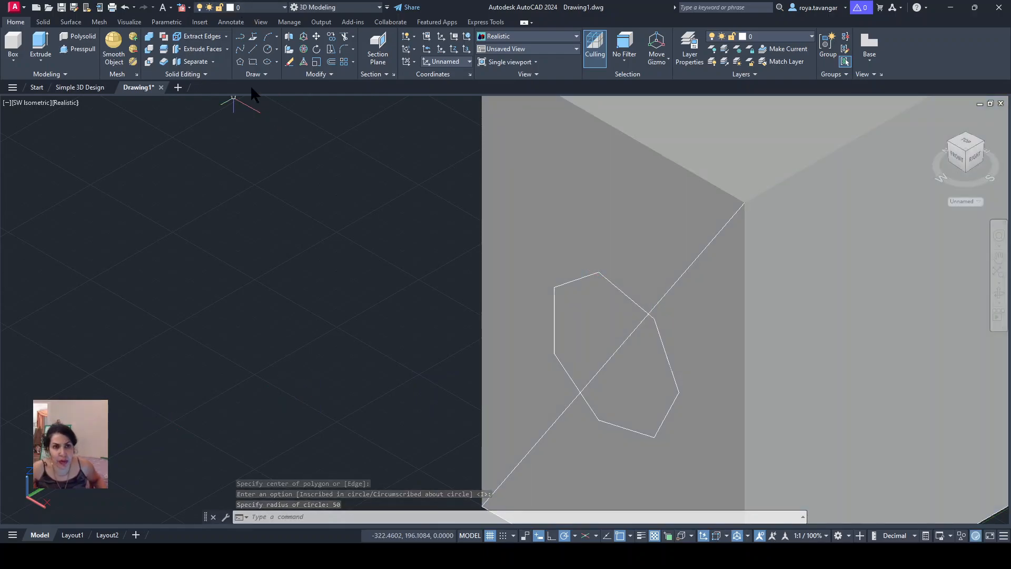
- Try to erase the diagonal line across the box's side face, and undo the attempt
left_click(289, 61)
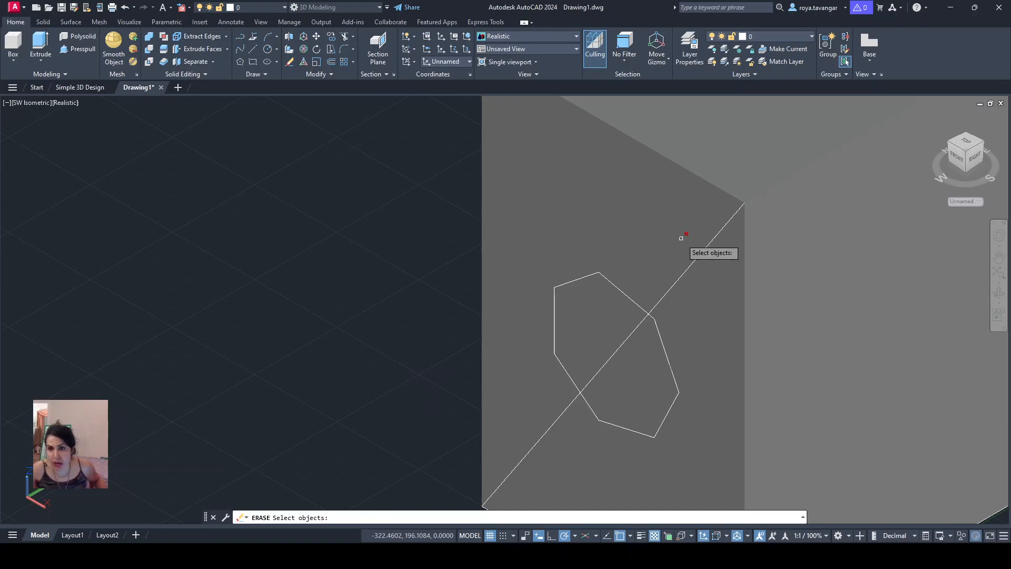
left_click(705, 246)
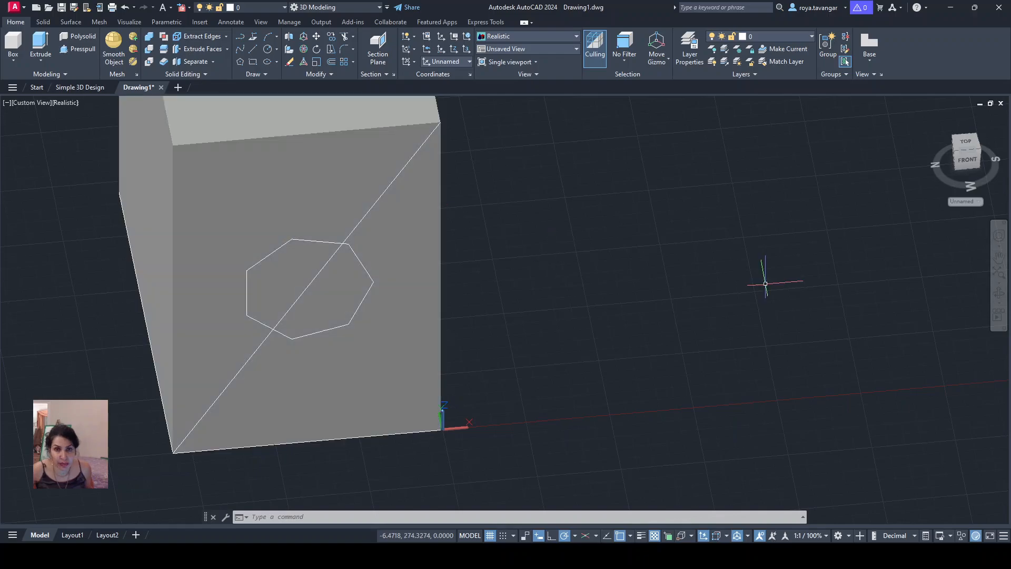
scroll(683, 283, "up", 2)
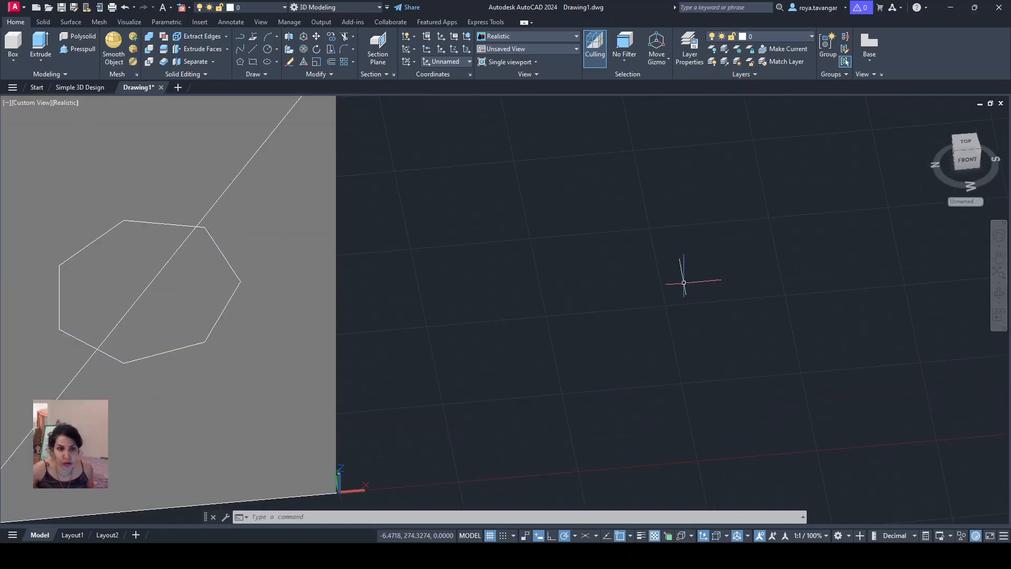
middle_click_drag(210, 220, 522, 246)
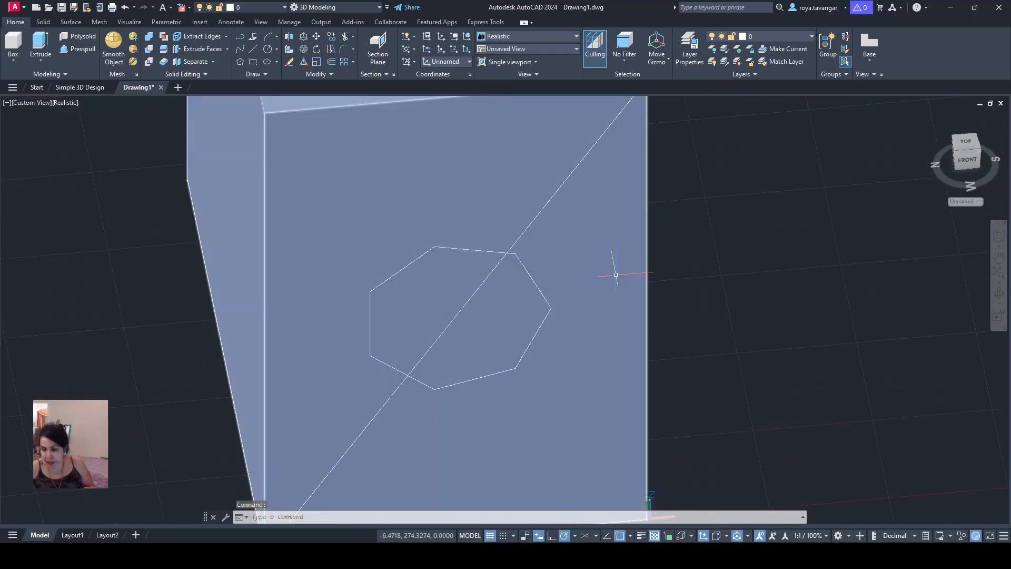
key("Escape")
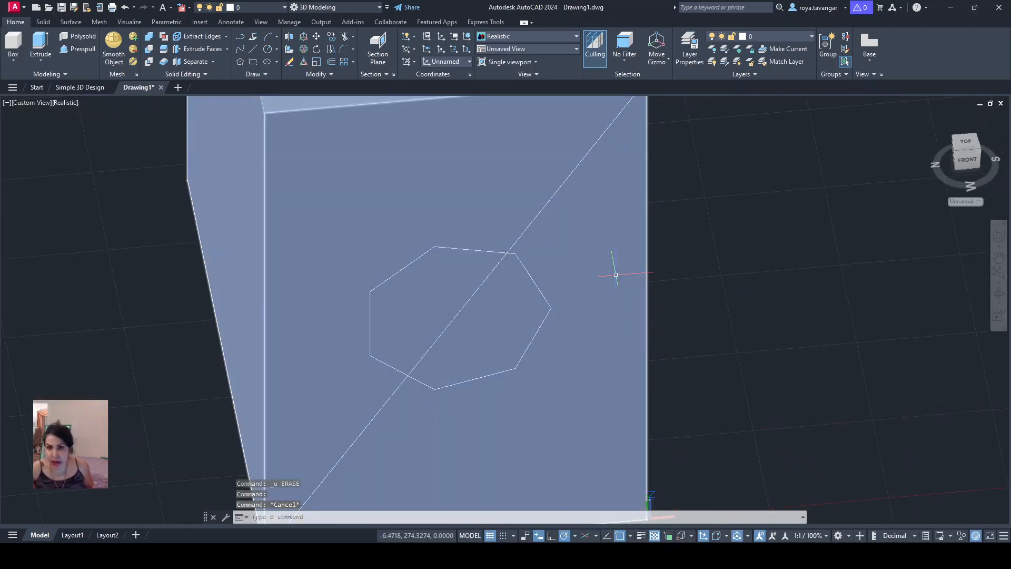
left_click(924, 349)
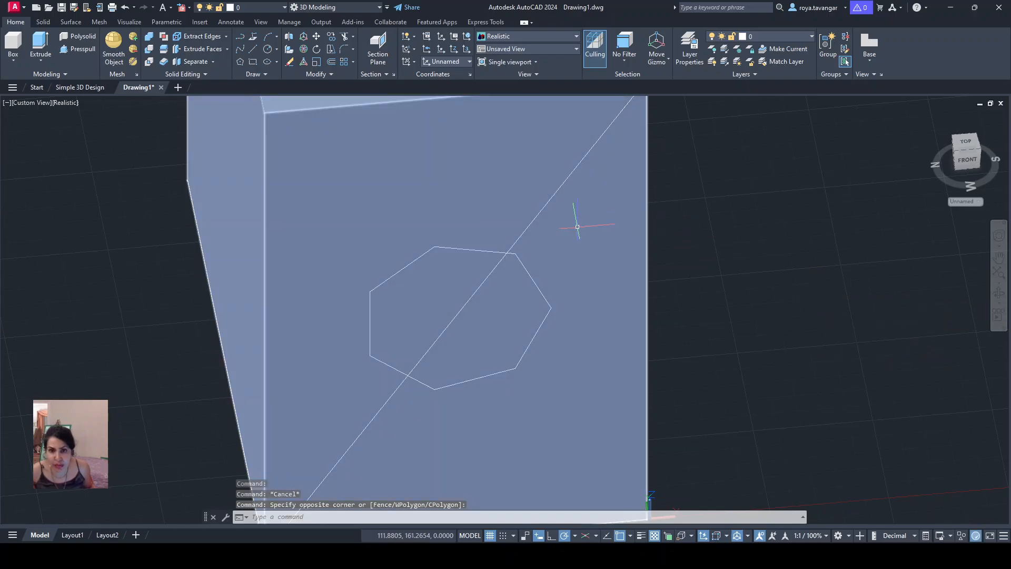
scroll(517, 210, "up", 2)
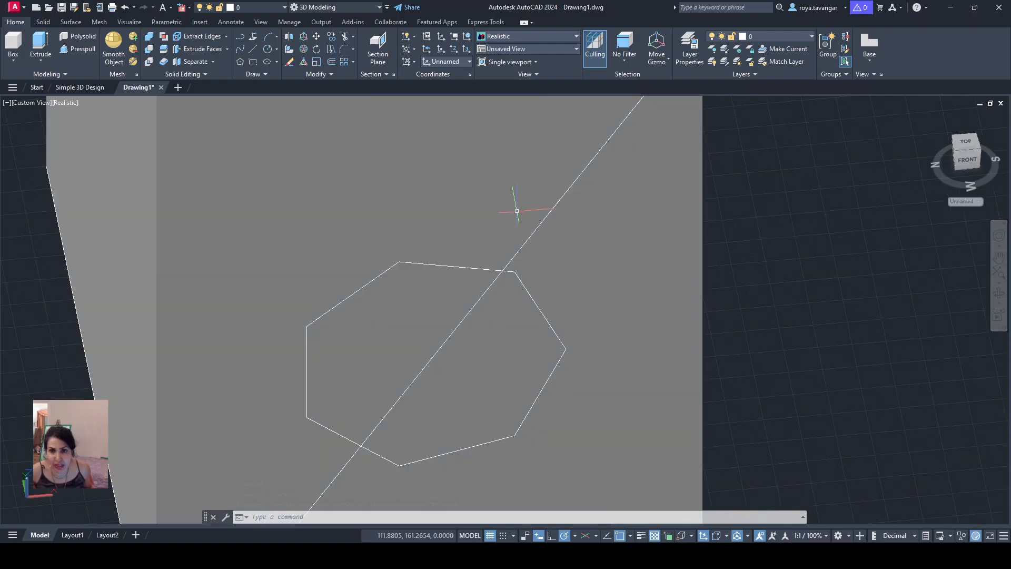
left_click(564, 194)
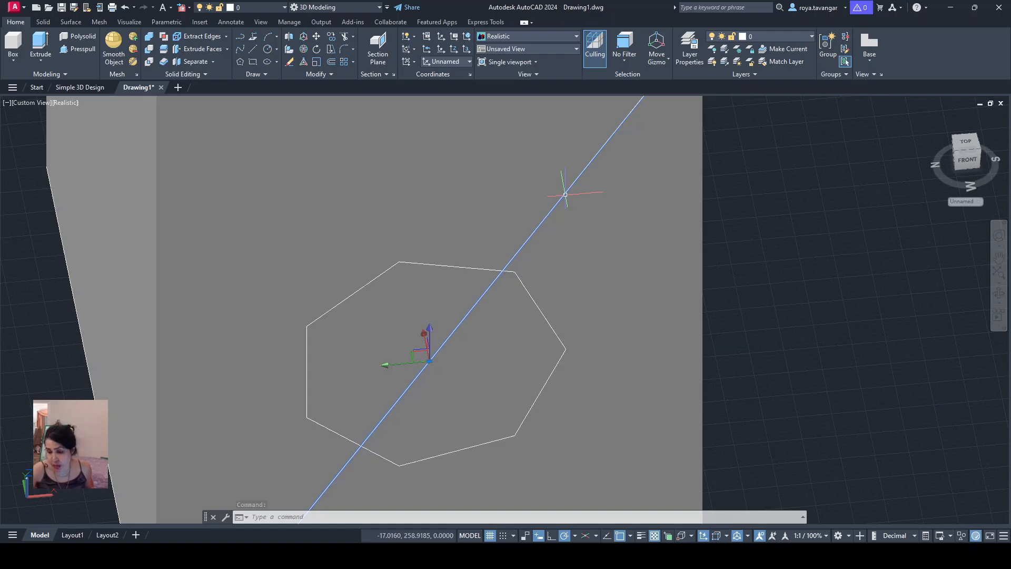
type("u")
key("Return")
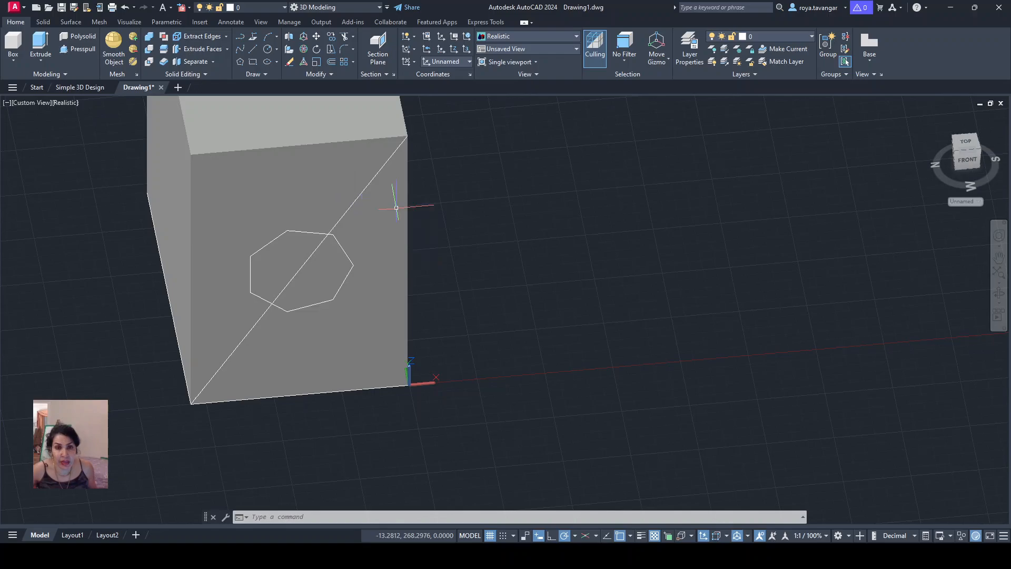
- Delete the diagonal construction line from the box's side face, keeping the seven-sided polygon
scroll(386, 196, "up", 3)
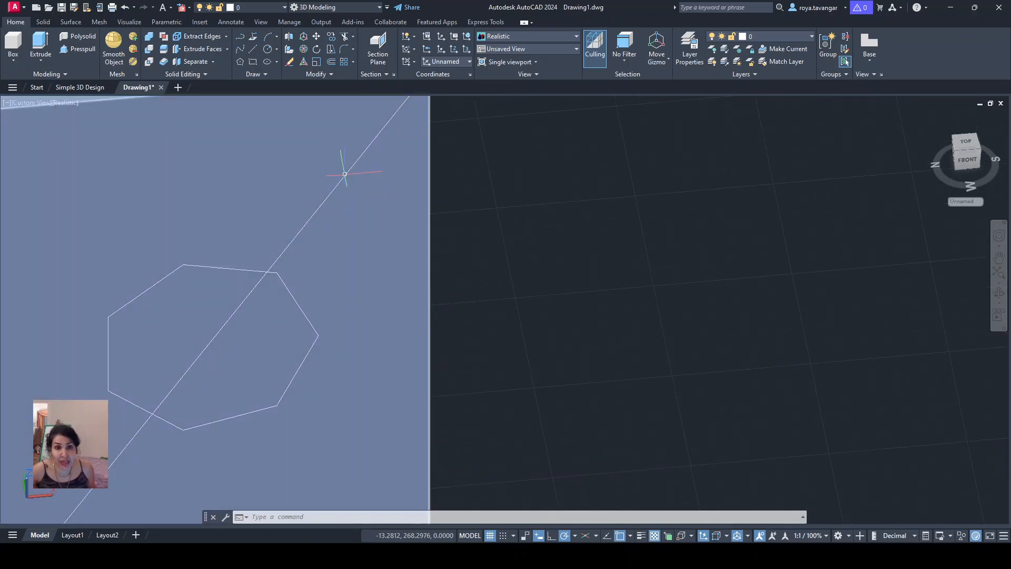
scroll(464, 226, "up", 3)
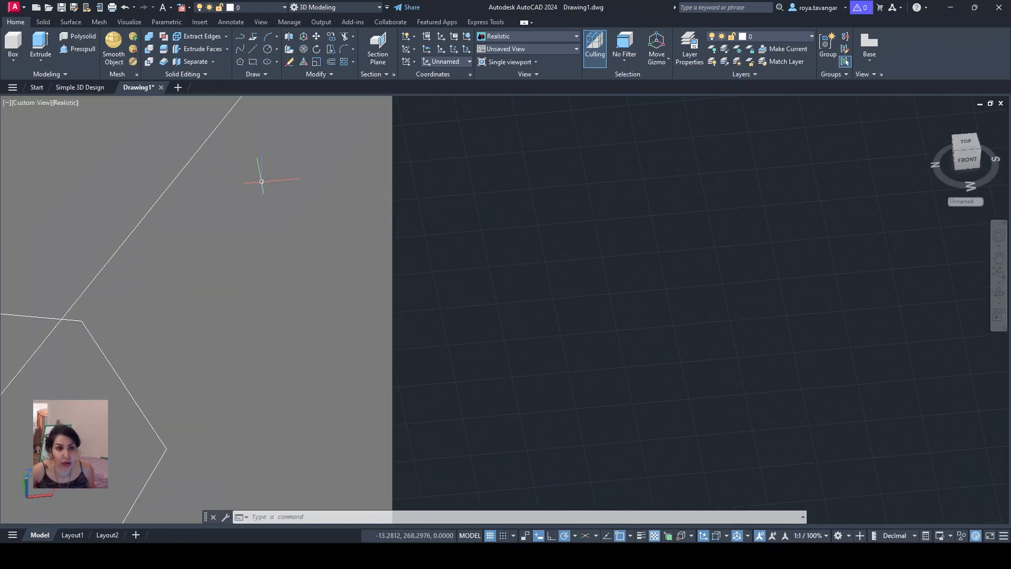
left_click(180, 174)
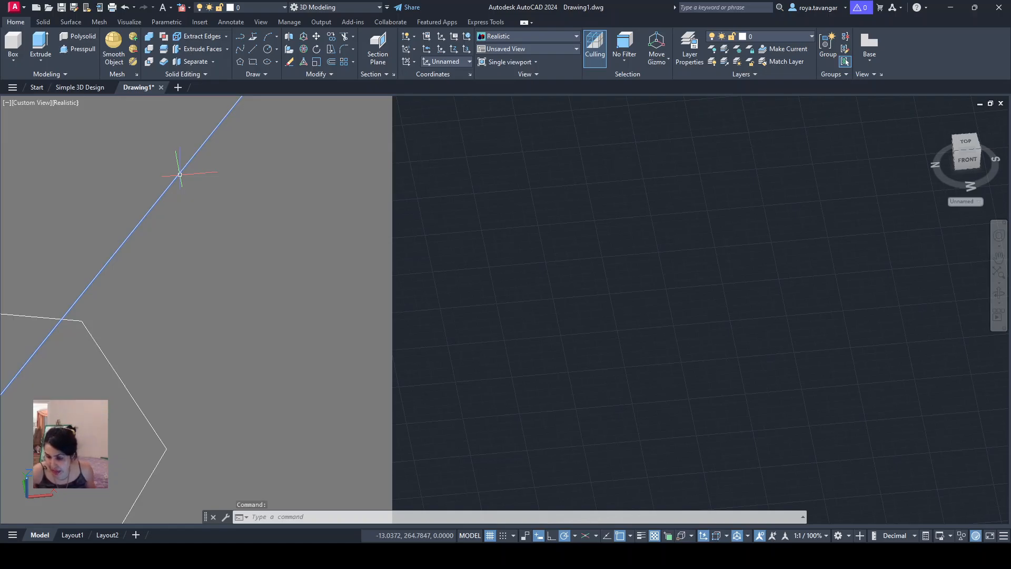
key("Delete")
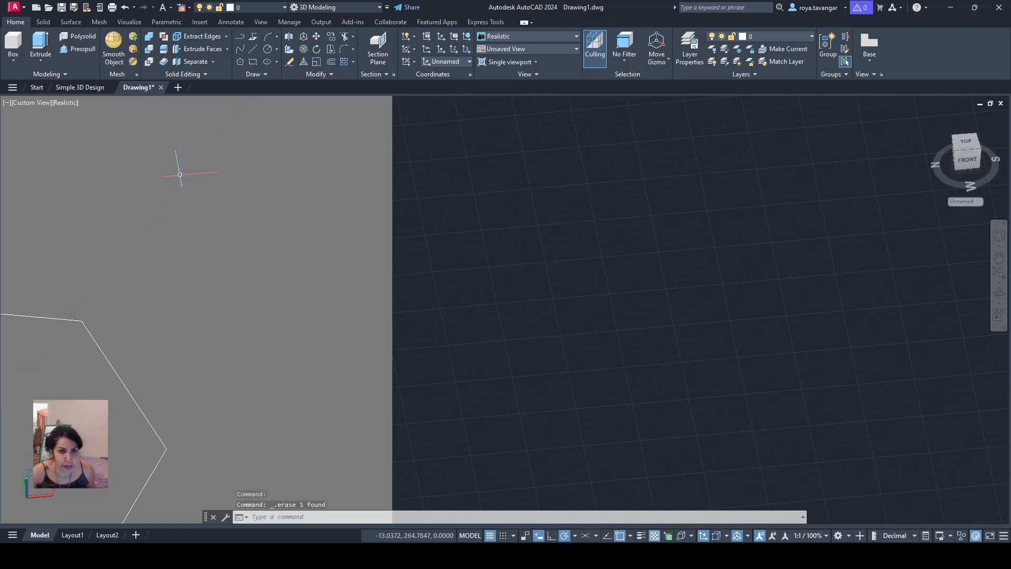
- Presspull the seven-sided polygon on the side face inward past the opposite face, cutting a hole through the whole box
scroll(178, 172, "down", 5)
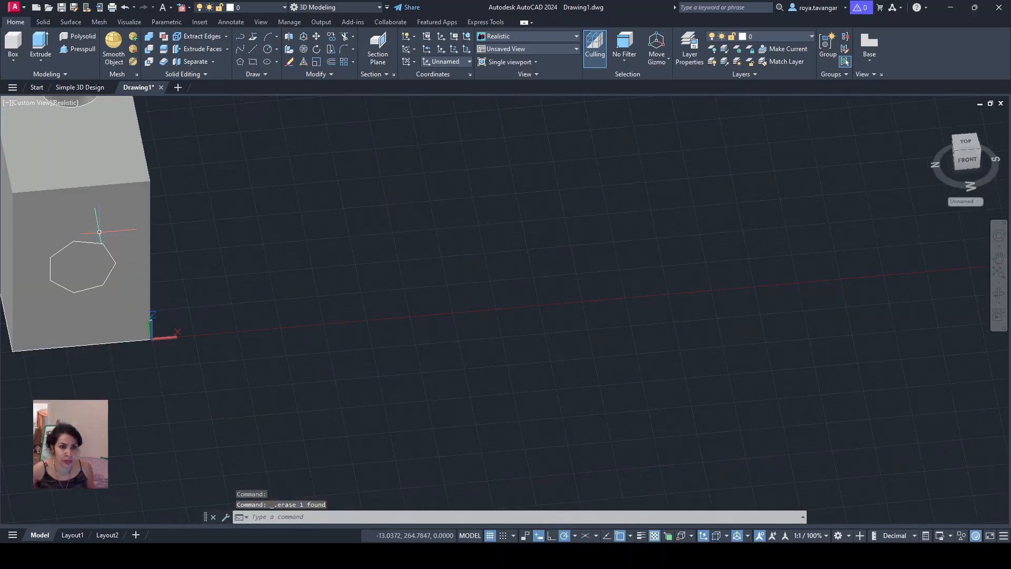
middle_click_drag(93, 211, 343, 368)
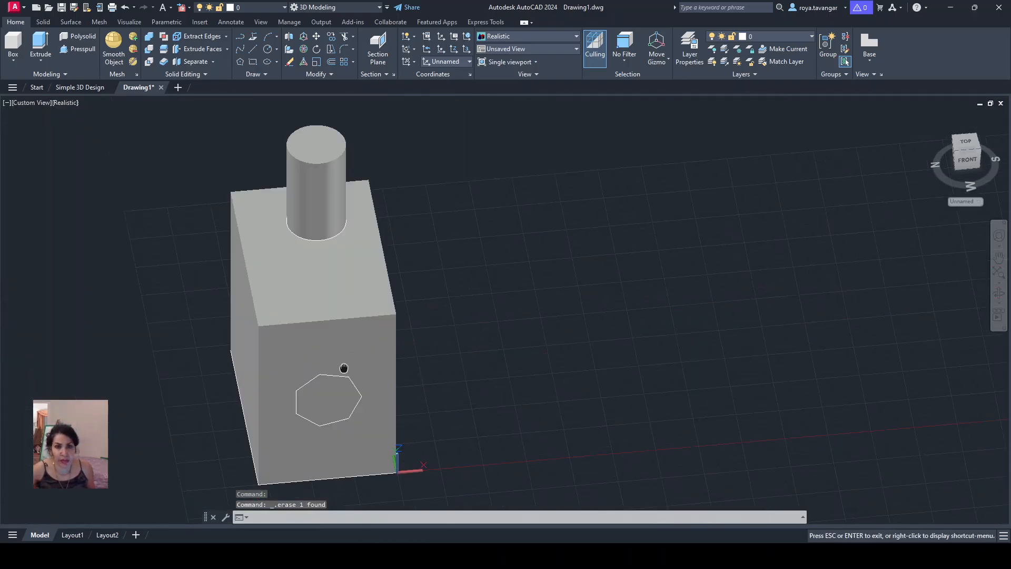
scroll(340, 382, "up", 4)
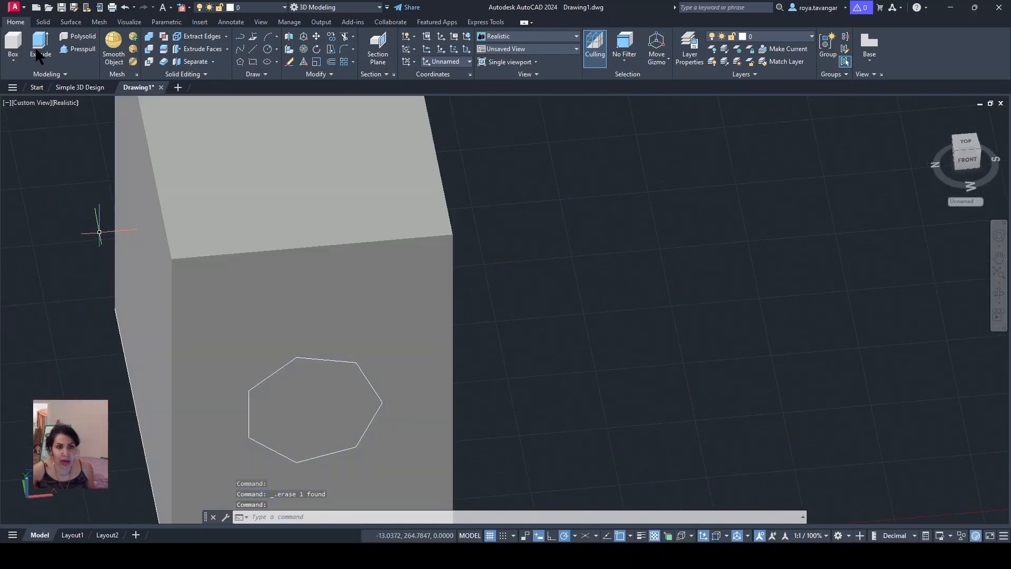
left_click(78, 49)
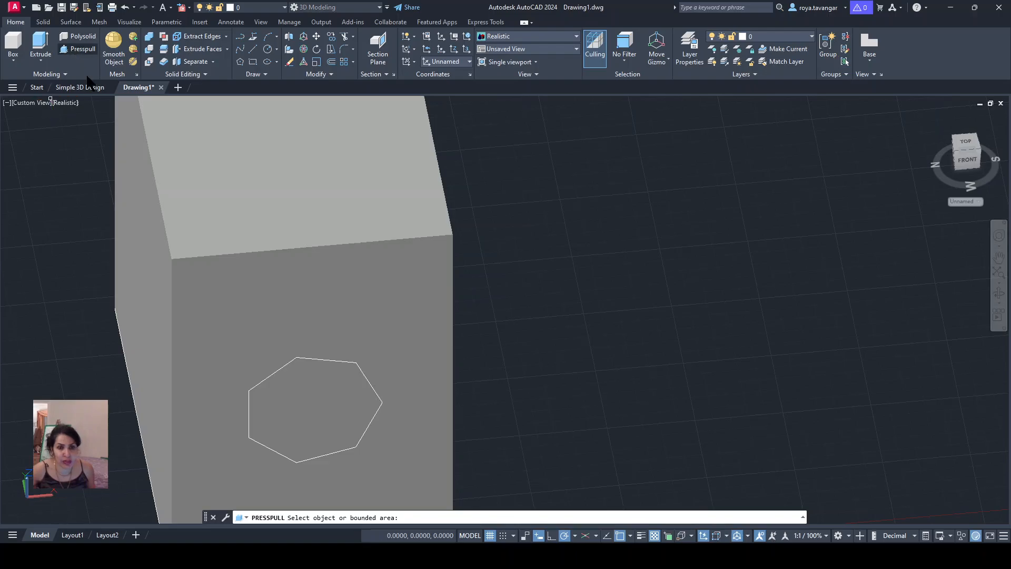
left_click(261, 390)
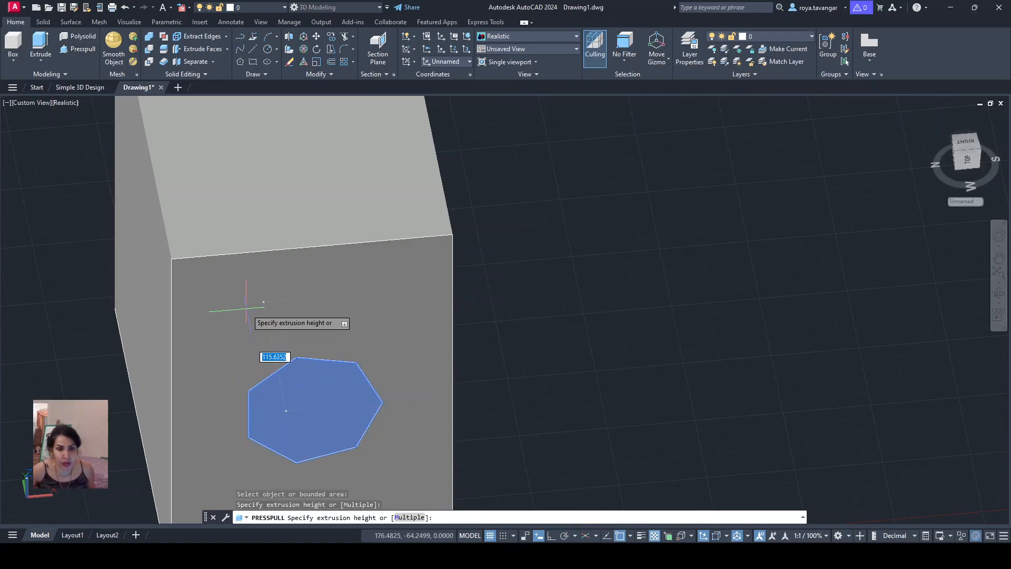
scroll(300, 384, "up", 5)
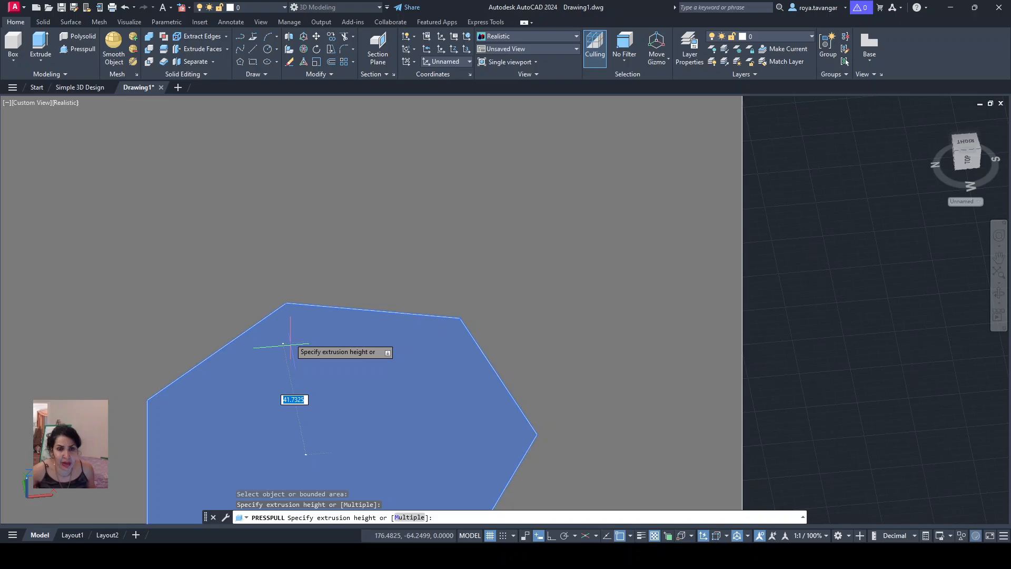
scroll(290, 345, "down", 5)
middle_click_drag(302, 302, 593, 219)
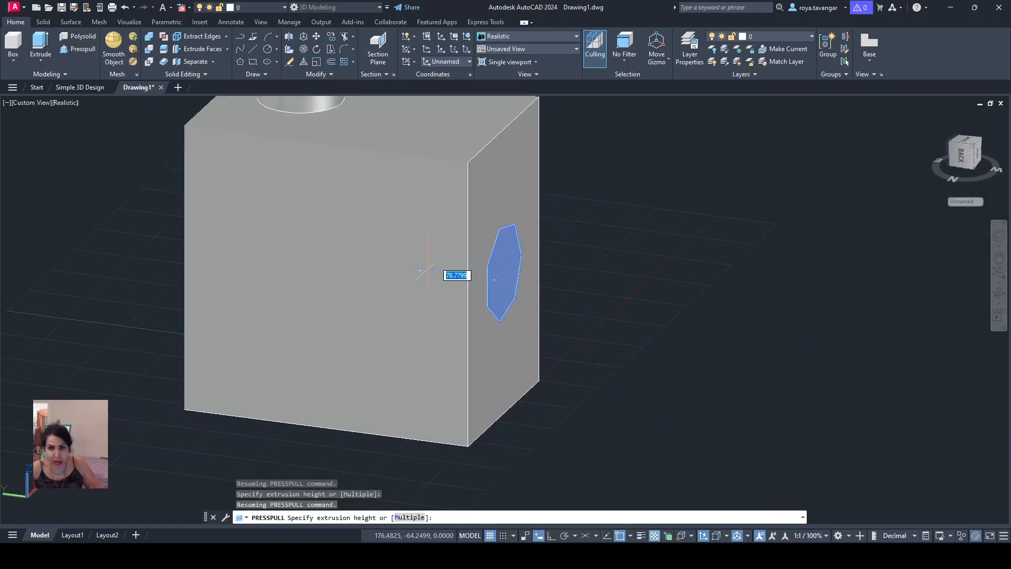
left_click(47, 208)
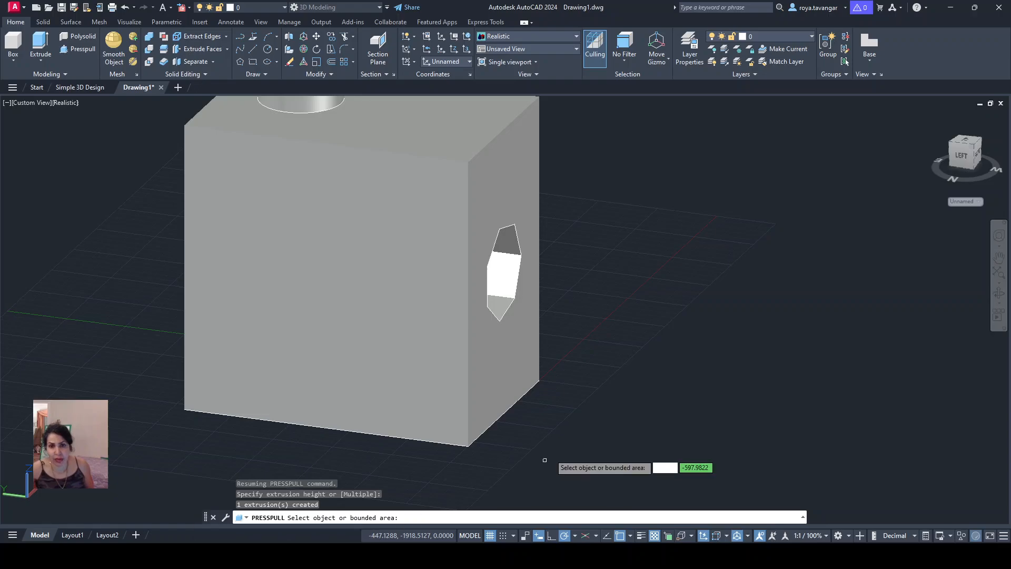
scroll(490, 420, "down", 3)
middle_click_drag(489, 419, 261, 400)
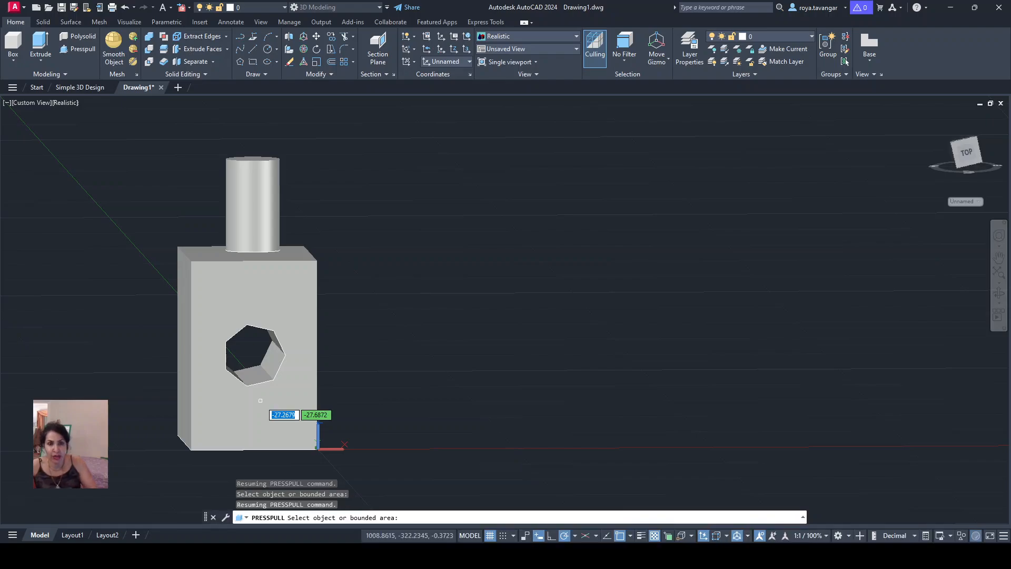